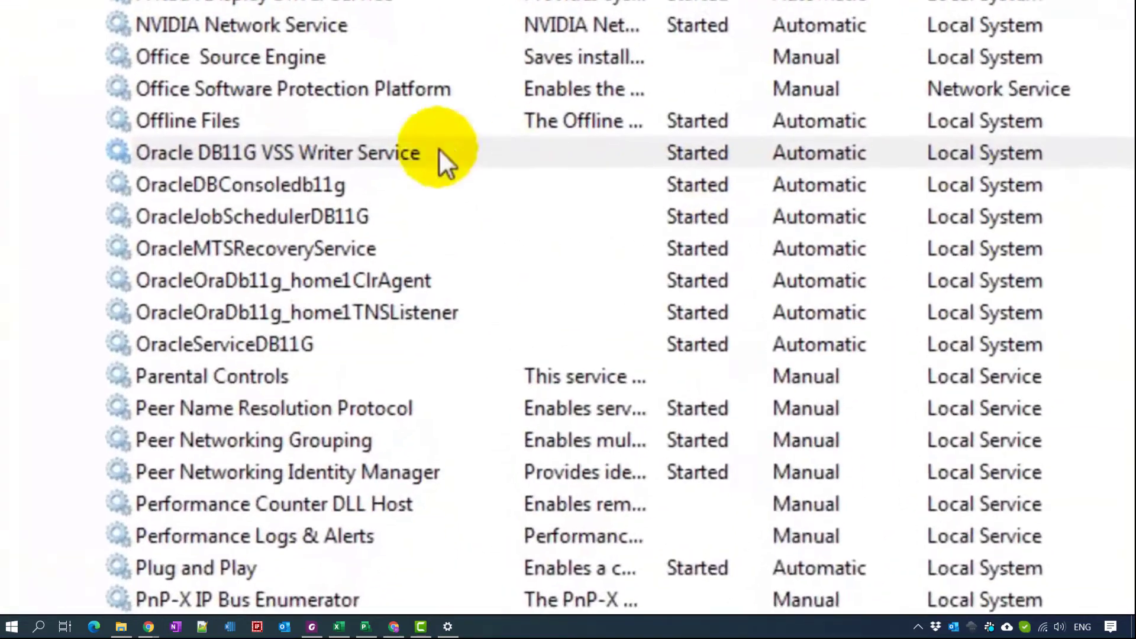
# - Dismiss the Run prompt and select the Oracle DB11G VSS Writer Service in the list
pyautogui.click(427, 223)
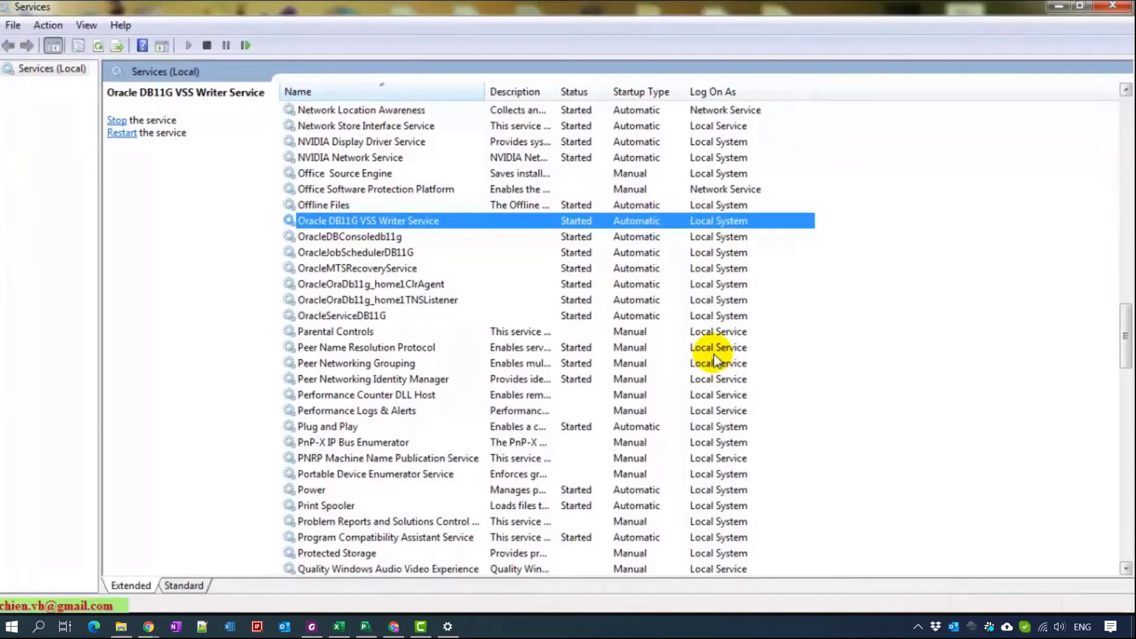
pyautogui.press('super+r')
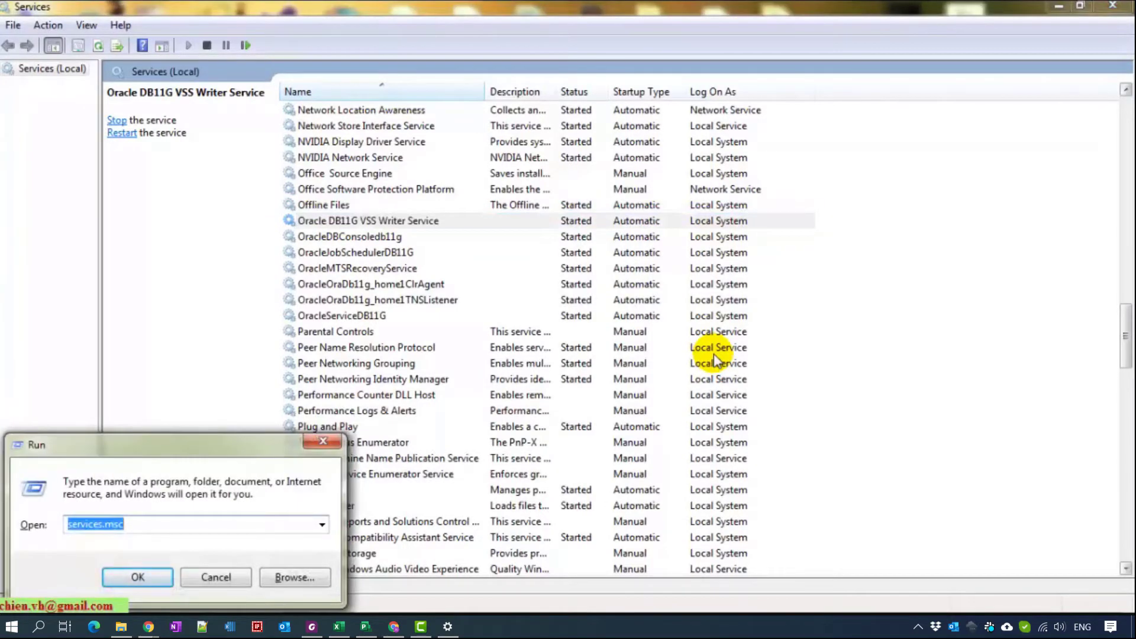
pyautogui.click(228, 578)
pyautogui.click(798, 315)
pyautogui.click(387, 221)
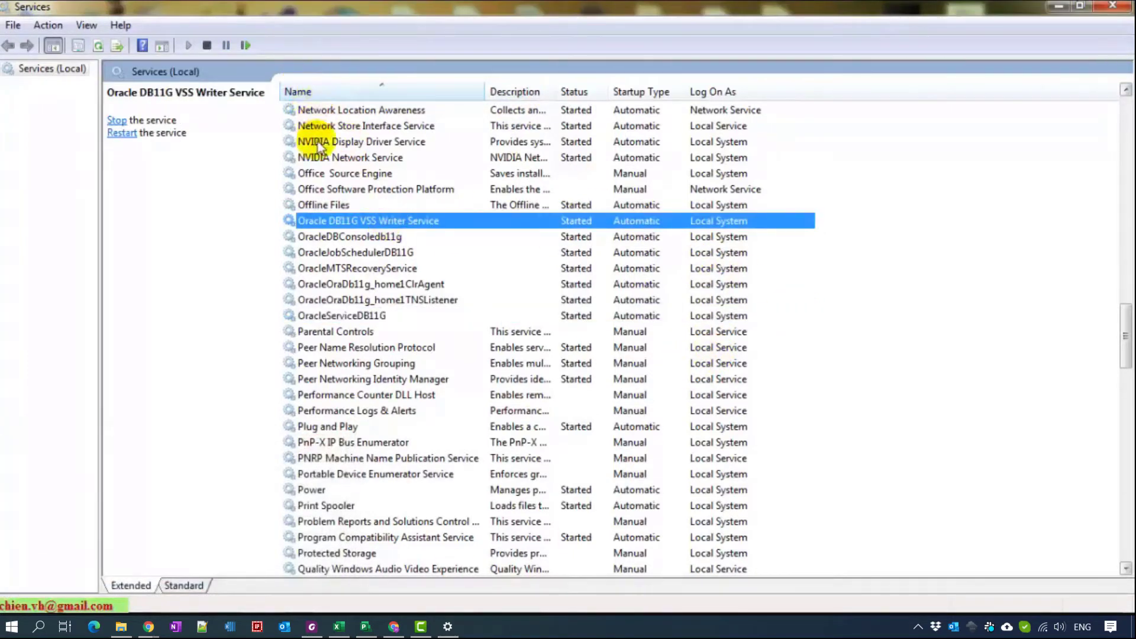
pyautogui.click(371, 314)
pyautogui.click(375, 223)
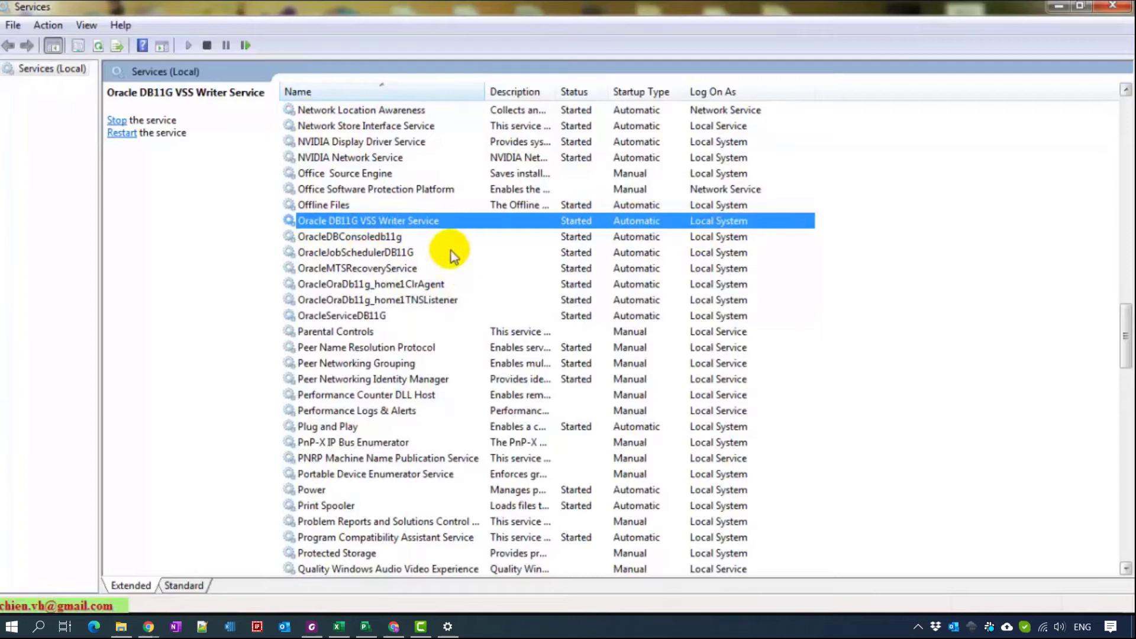
# - Open the VSS Writer service's properties and choose Manual as its startup type
pyautogui.rightClick(407, 227)
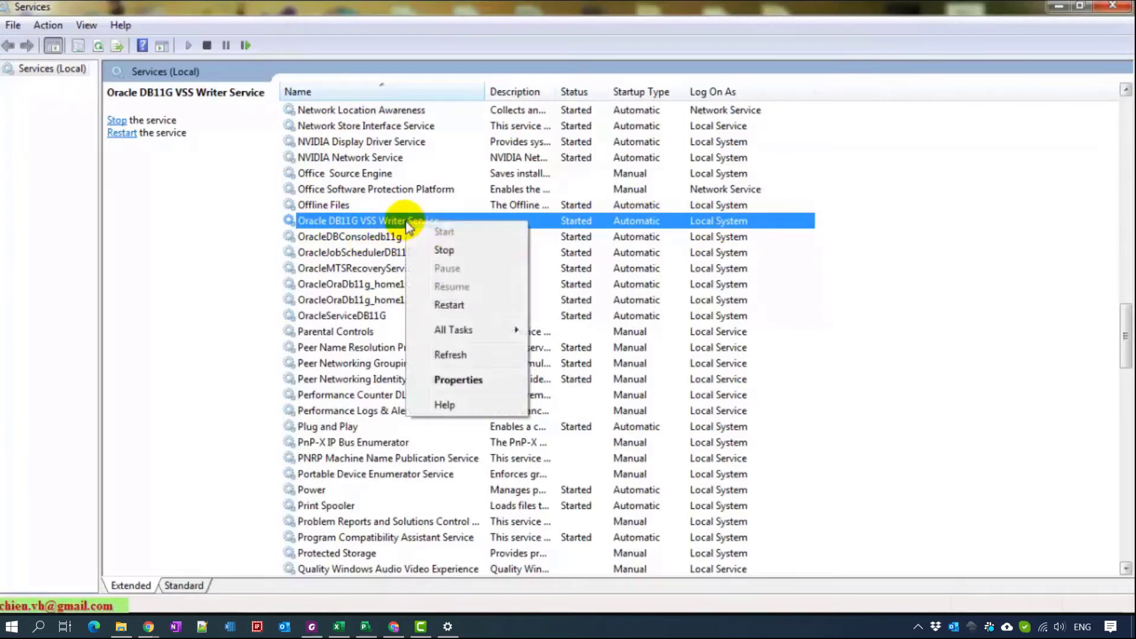
pyautogui.click(467, 382)
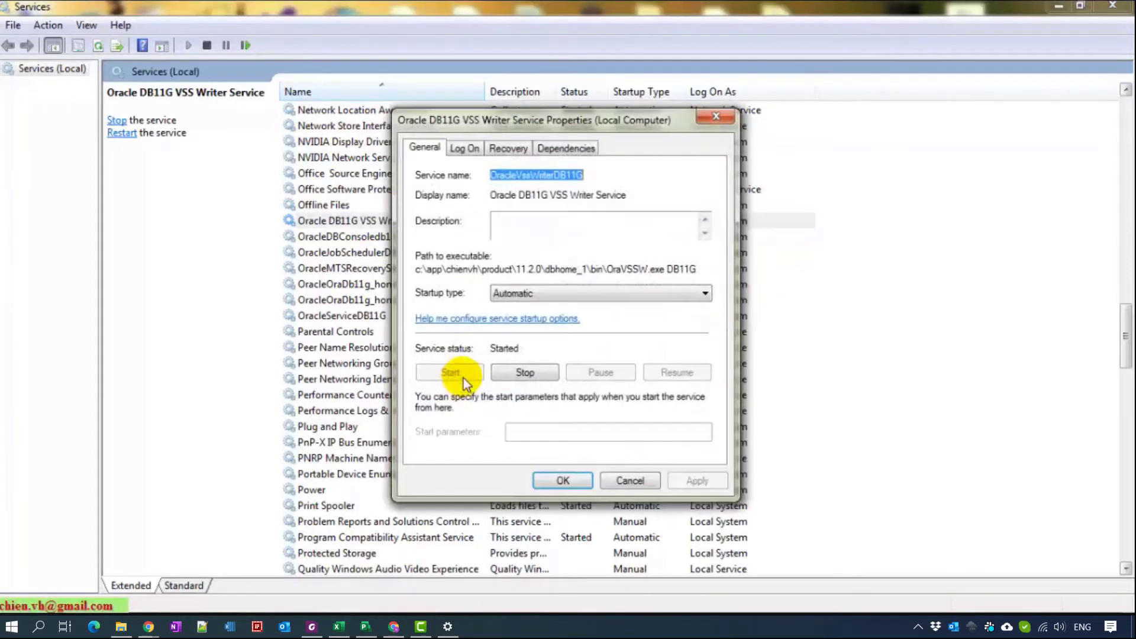
pyautogui.click(658, 292)
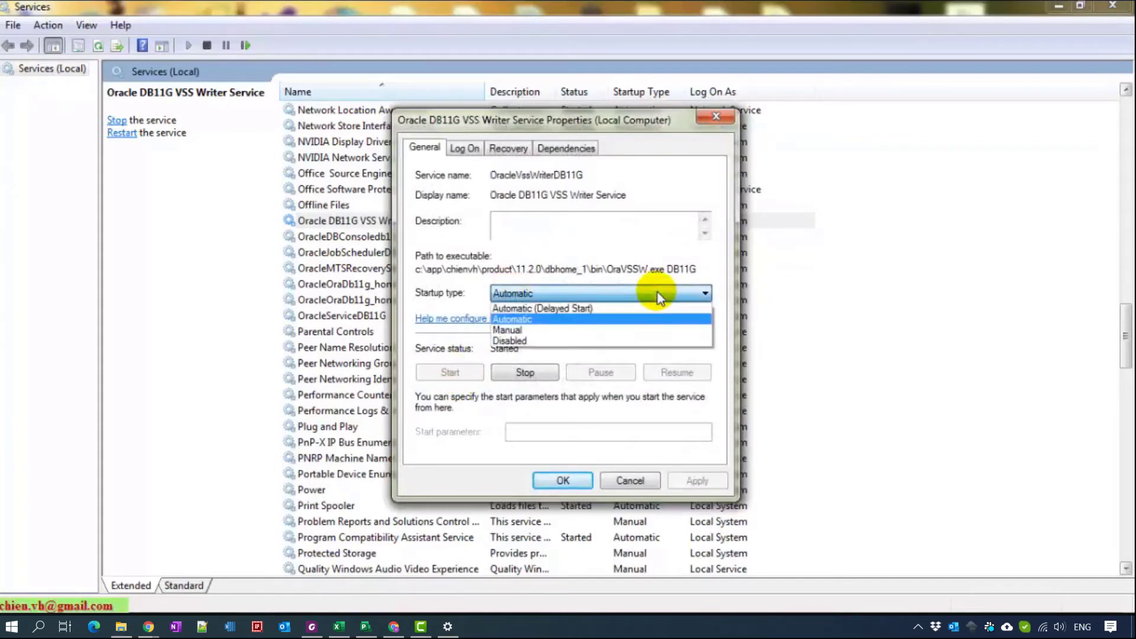
pyautogui.click(545, 331)
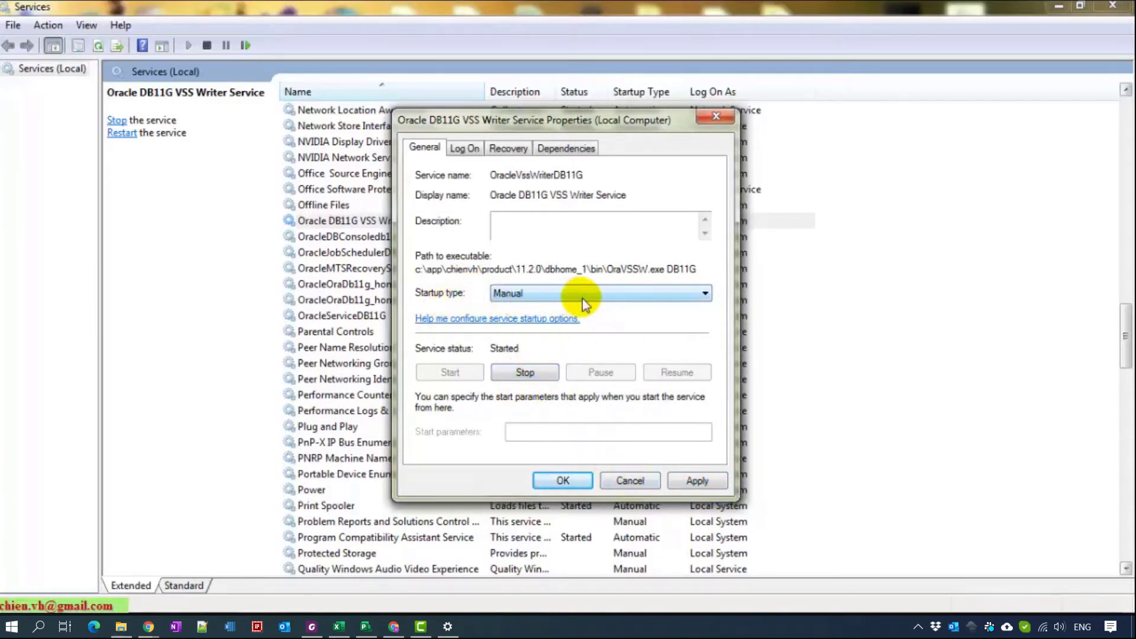
pyautogui.click(621, 484)
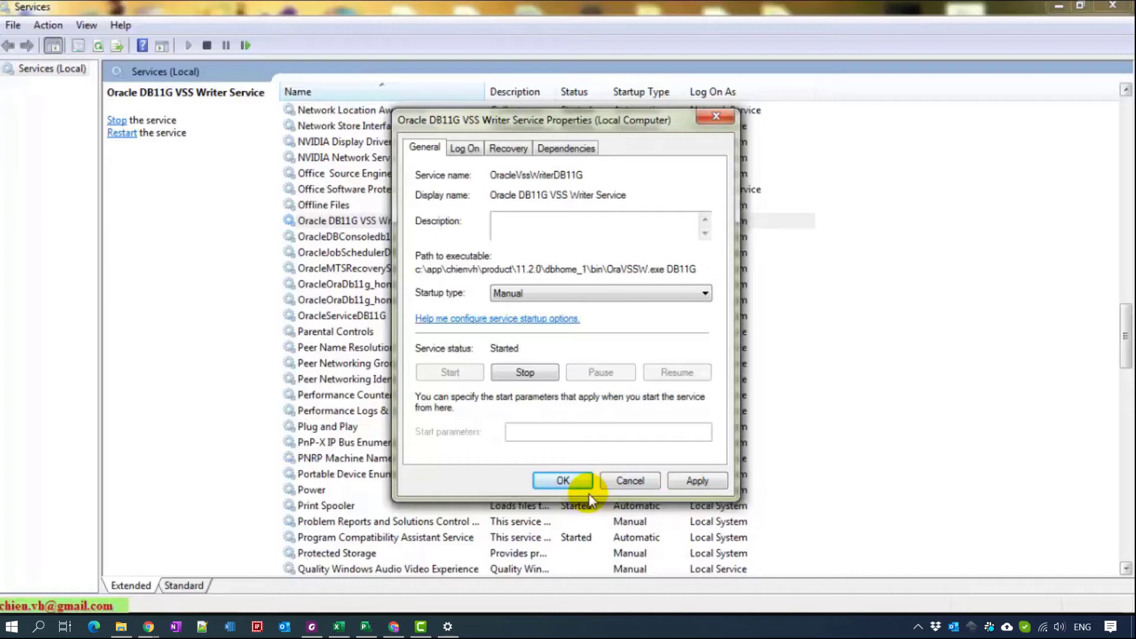
pyautogui.moveTo(540, 119); pyautogui.dragTo(807, 63)
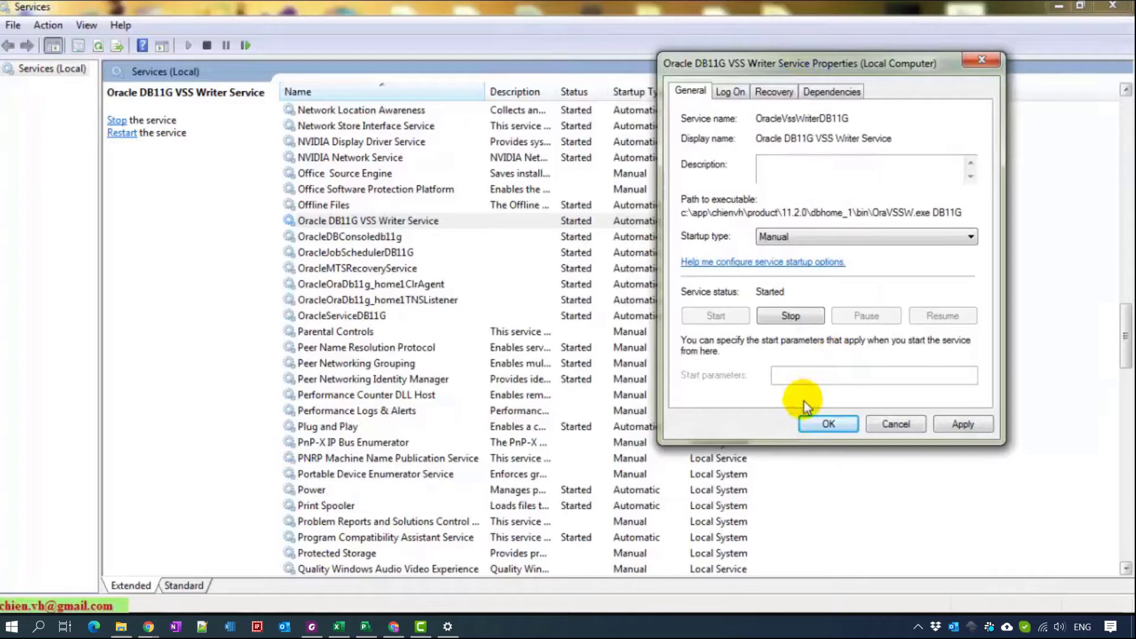
# - Cancel the VSS Writer properties so its startup stays Automatic, dismissing its context menu
pyautogui.click(896, 425)
pyautogui.rightClick(401, 223)
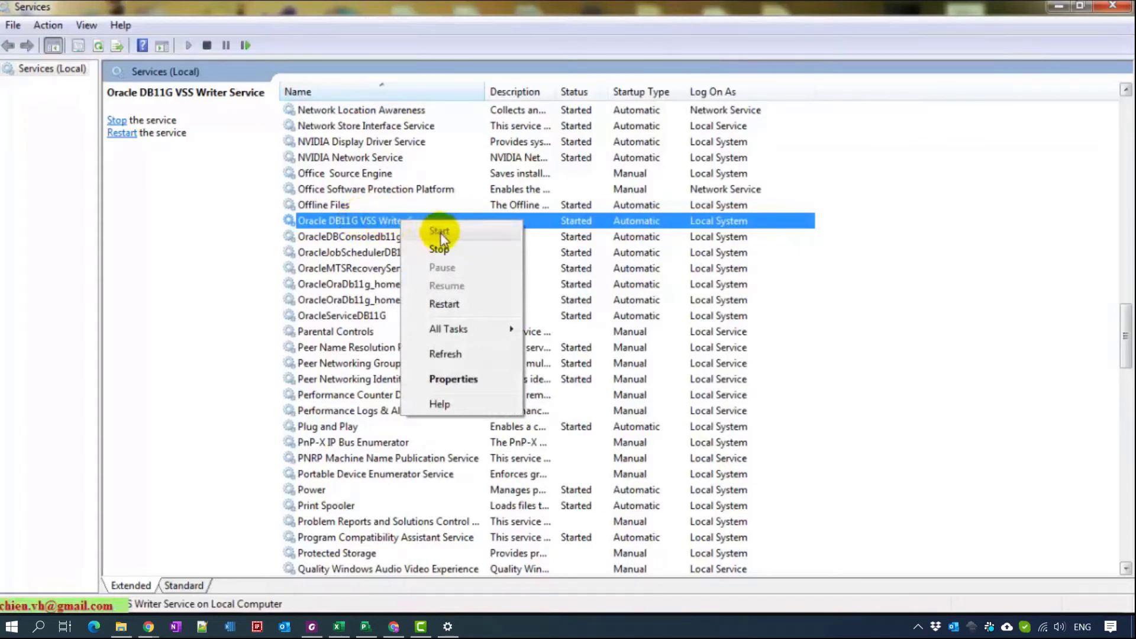
pyautogui.click(921, 335)
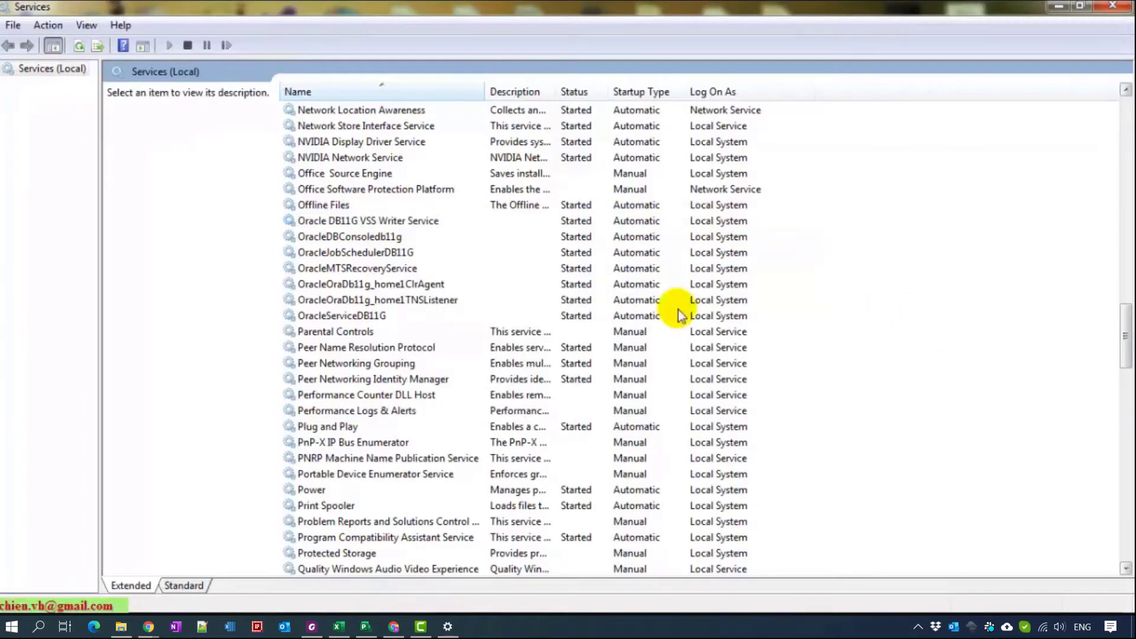
pyautogui.click(386, 221)
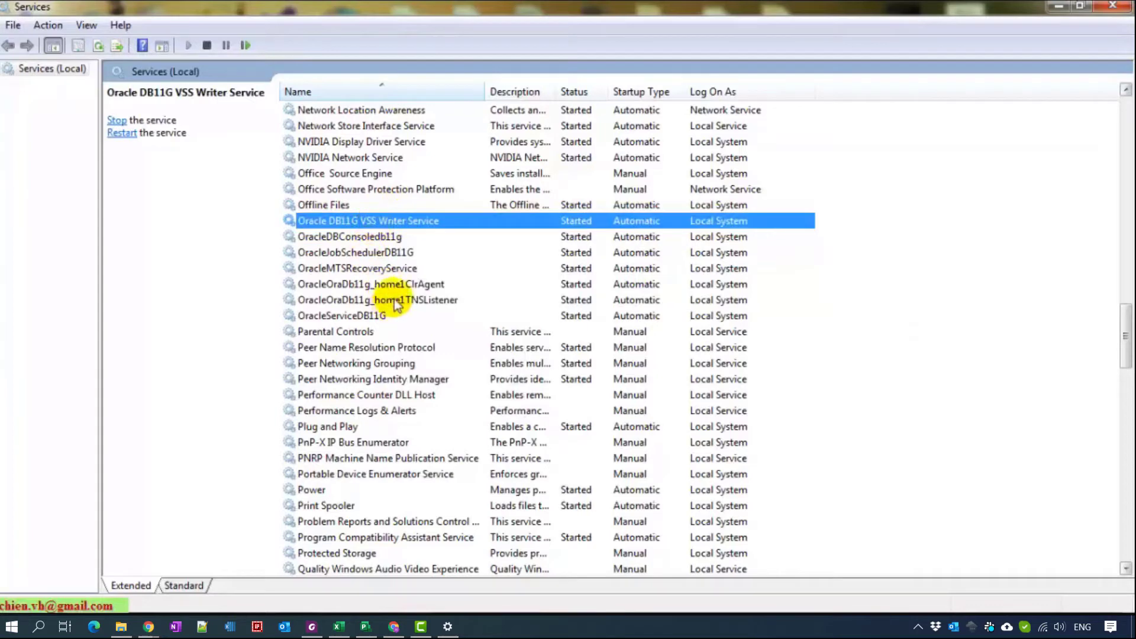
pyautogui.rightClick(404, 219)
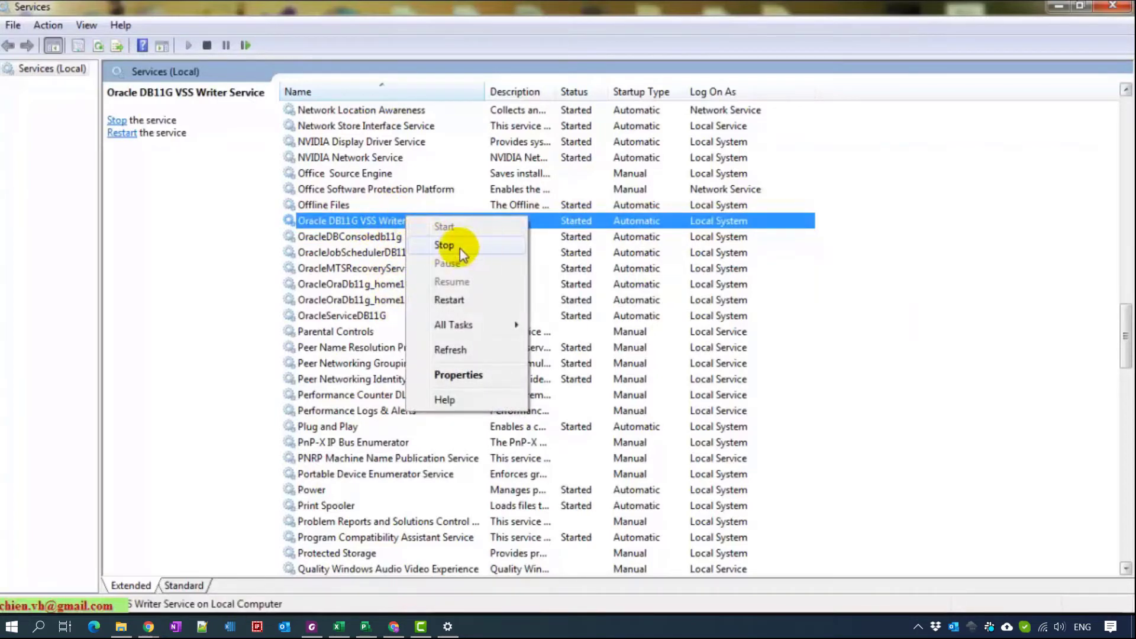
pyautogui.click(903, 290)
# - Switch the selection between the VSS Writer and OracleOraDb11g_home1TNSListener service rows
pyautogui.click(417, 222)
pyautogui.click(402, 299)
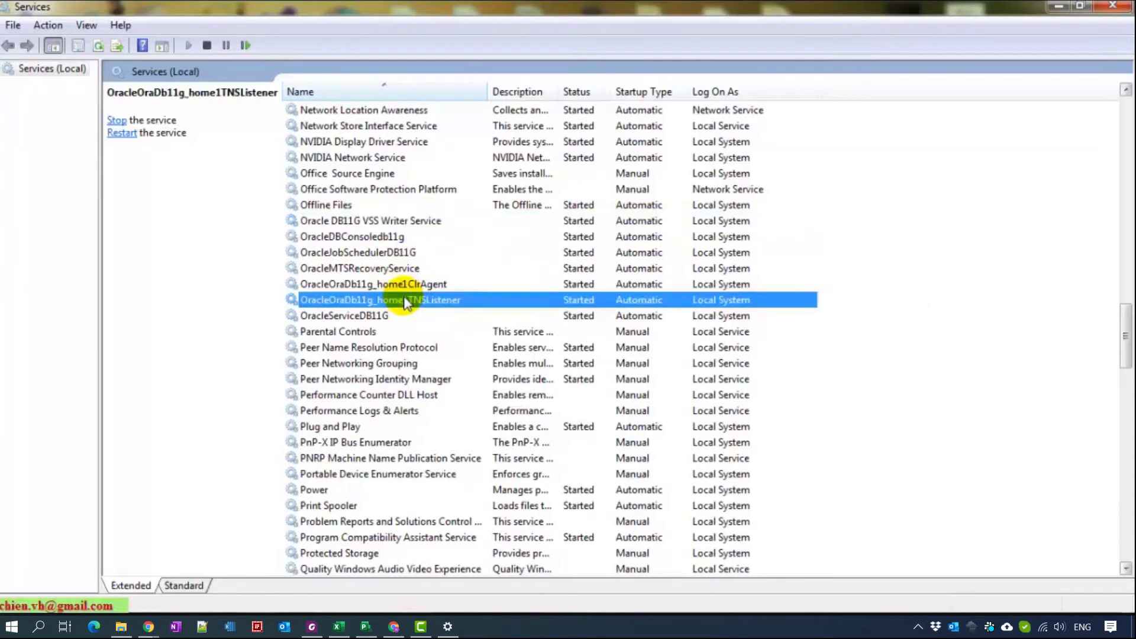
pyautogui.click(378, 220)
pyautogui.click(407, 300)
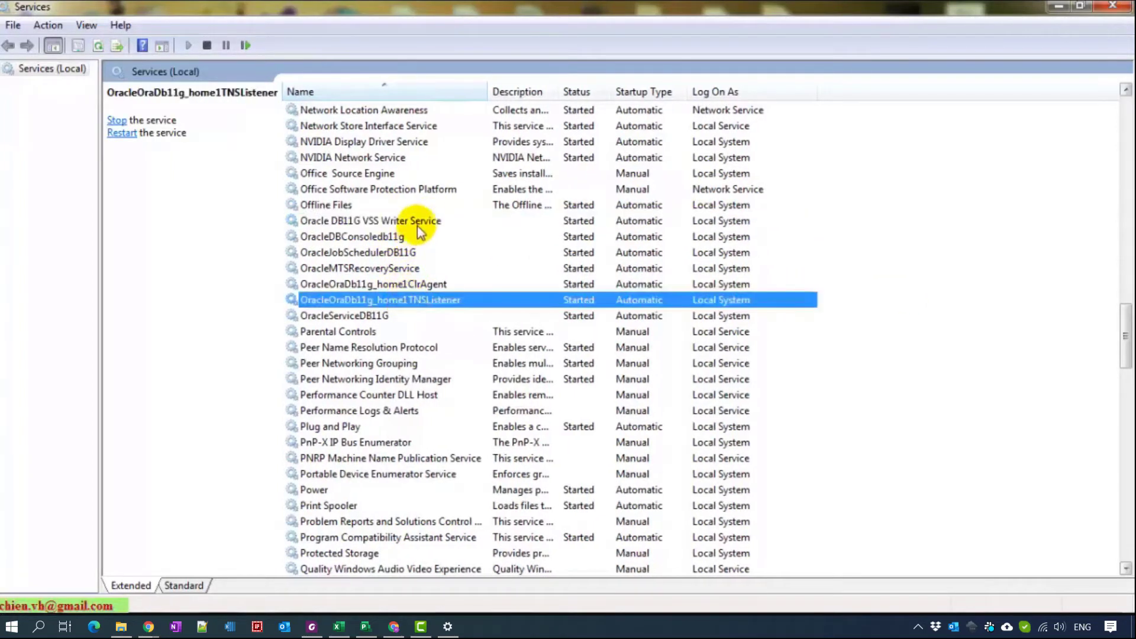
pyautogui.click(417, 223)
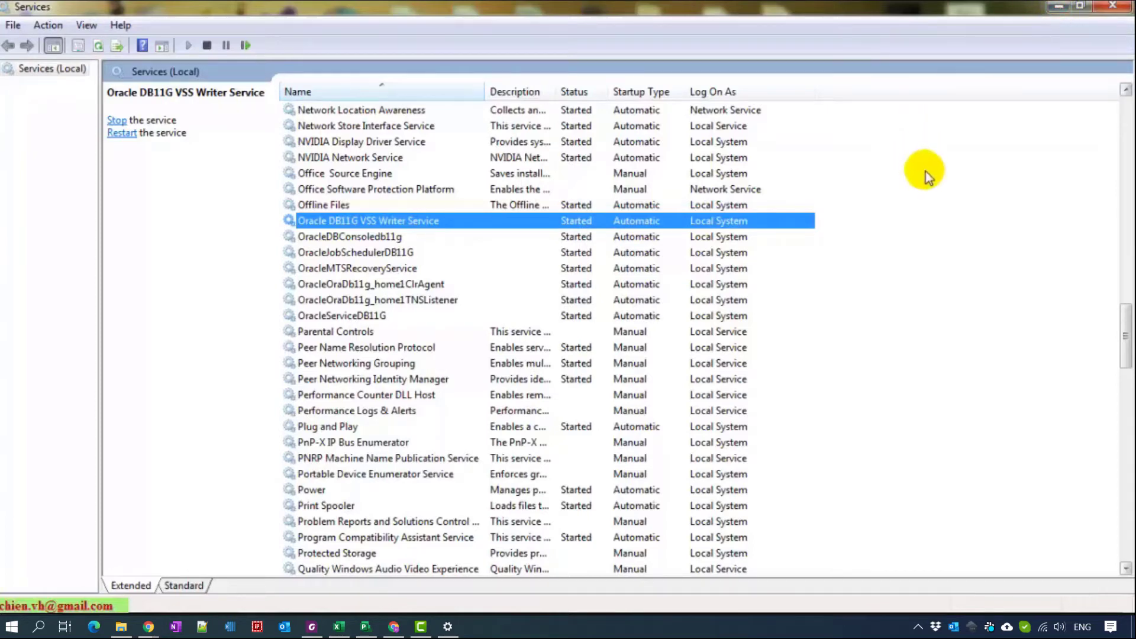
# - Minimize Services, open the Start Stop Oracle Services folder, and edit Start Oracle Services.bat in Notepad++
pyautogui.click(1058, 8)
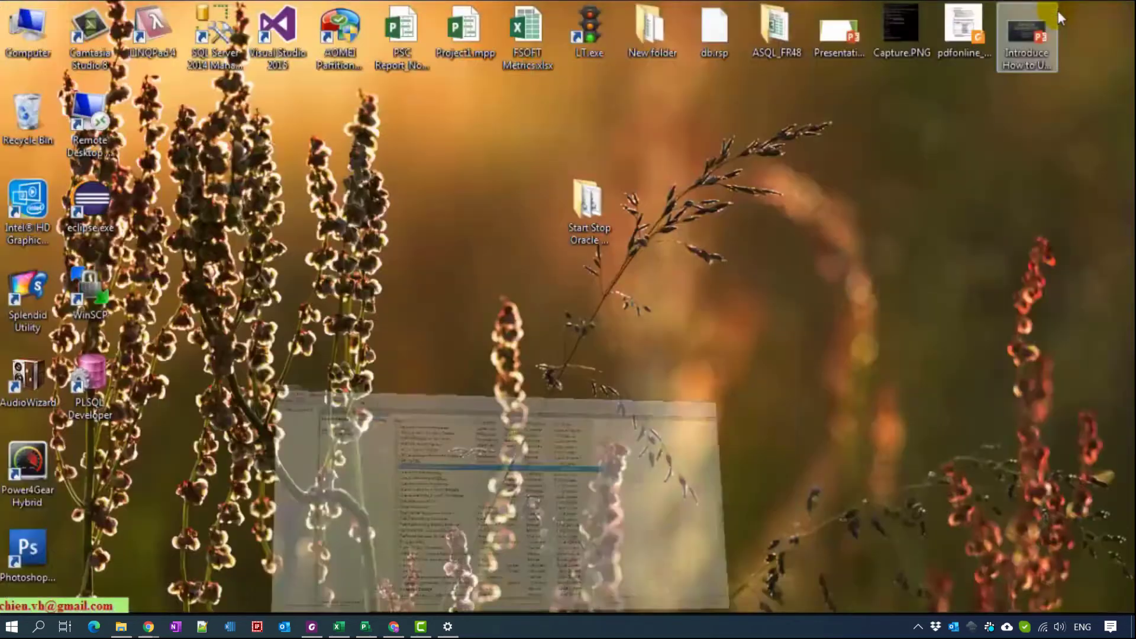
pyautogui.doubleClick(588, 207)
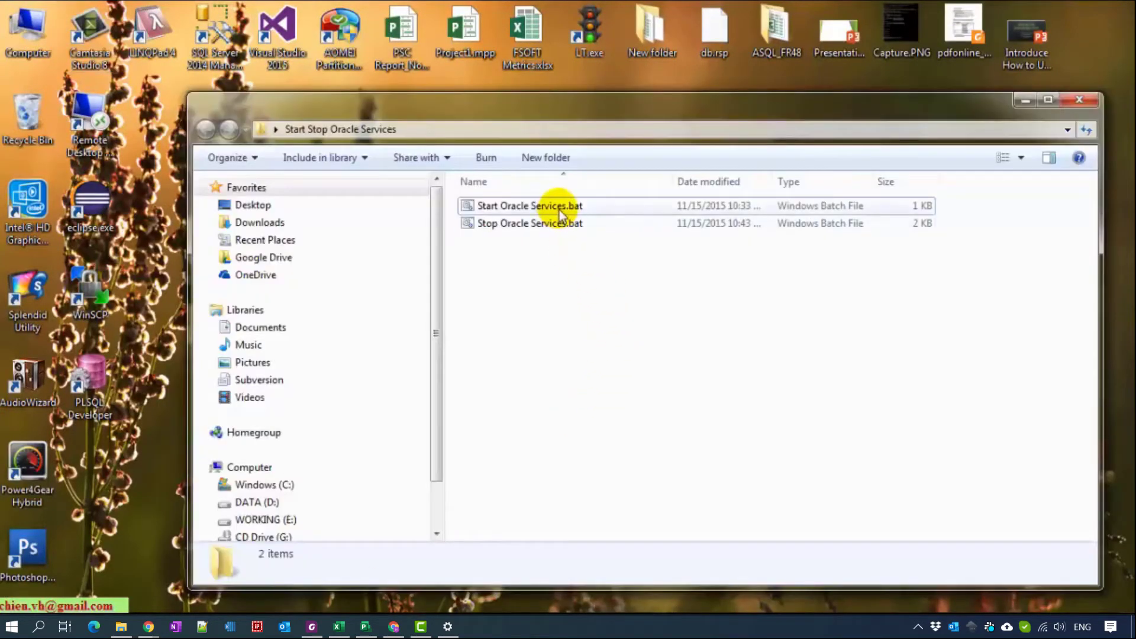
pyautogui.click(508, 206)
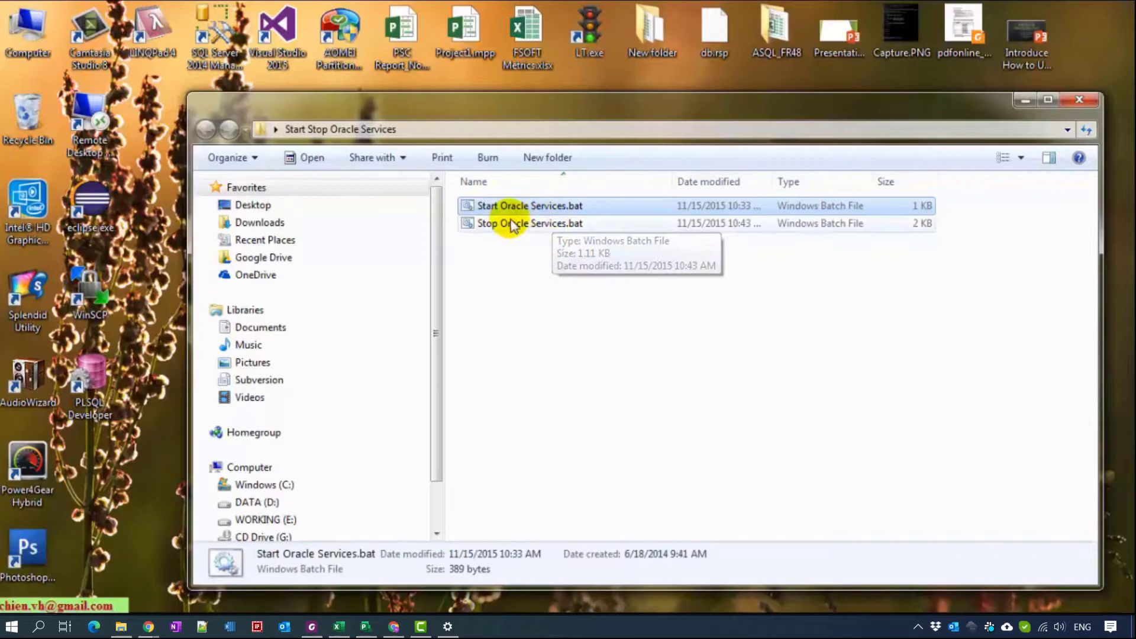
pyautogui.click(496, 224)
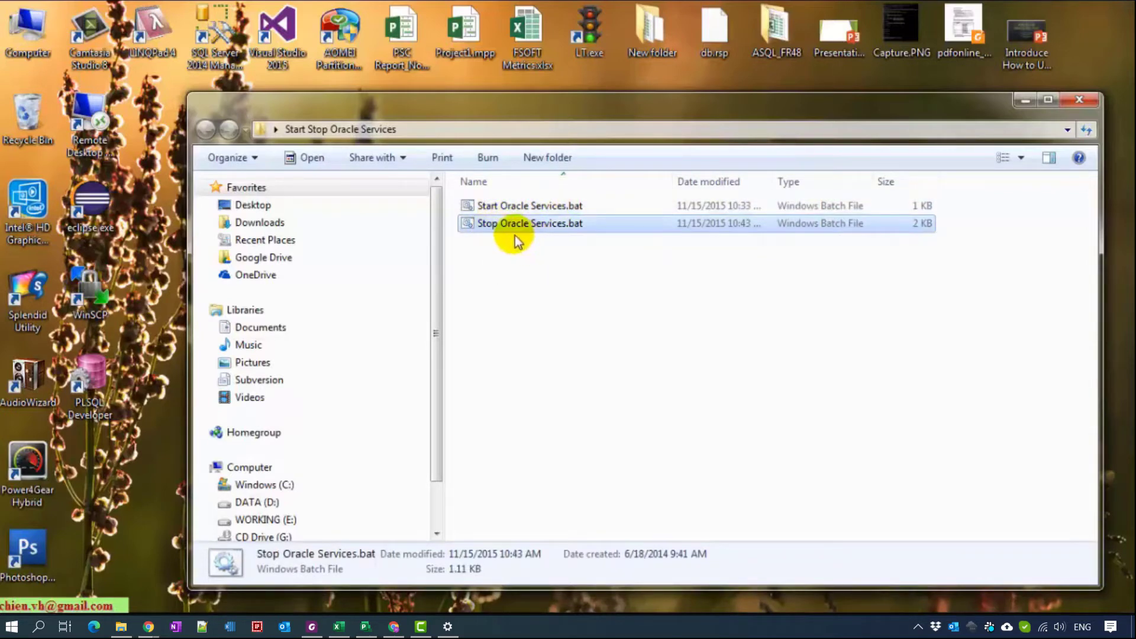
pyautogui.click(536, 290)
pyautogui.click(515, 206)
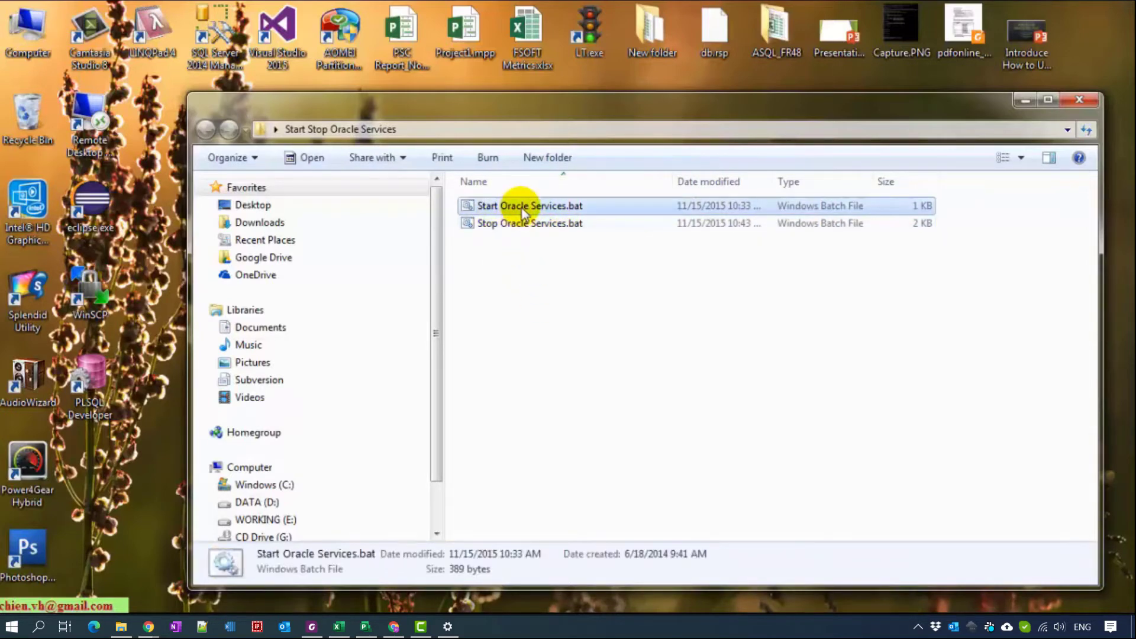
pyautogui.rightClick(521, 206)
pyautogui.click(580, 258)
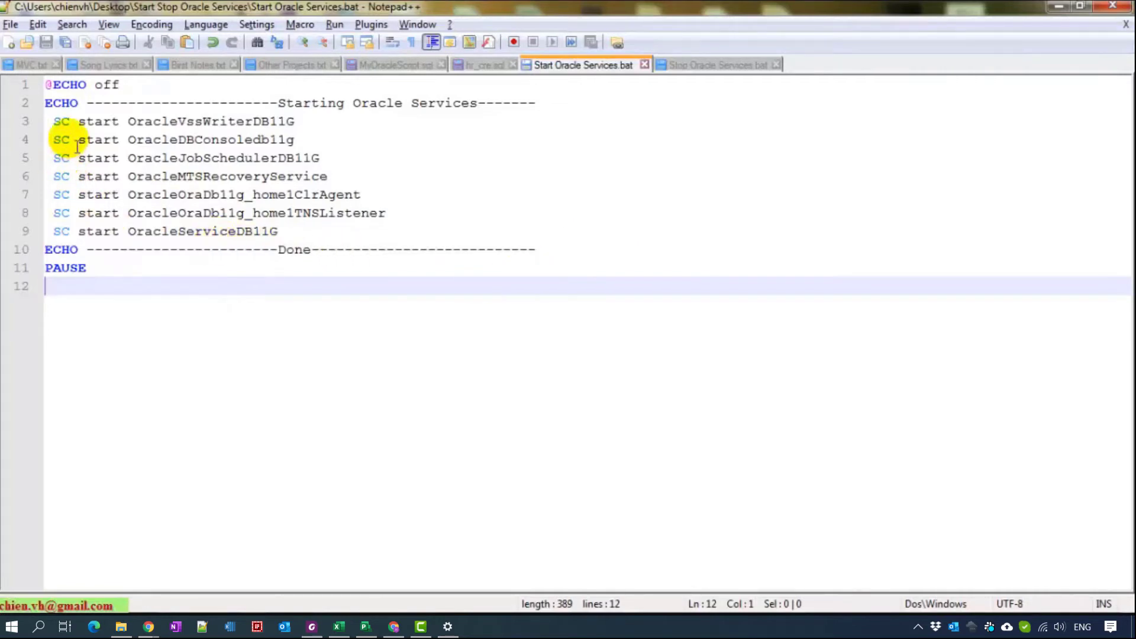
# - Highlight the service name OracleVssWriterDB11G on line 3 of the start script
pyautogui.doubleClick(59, 122)
pyautogui.click(448, 165)
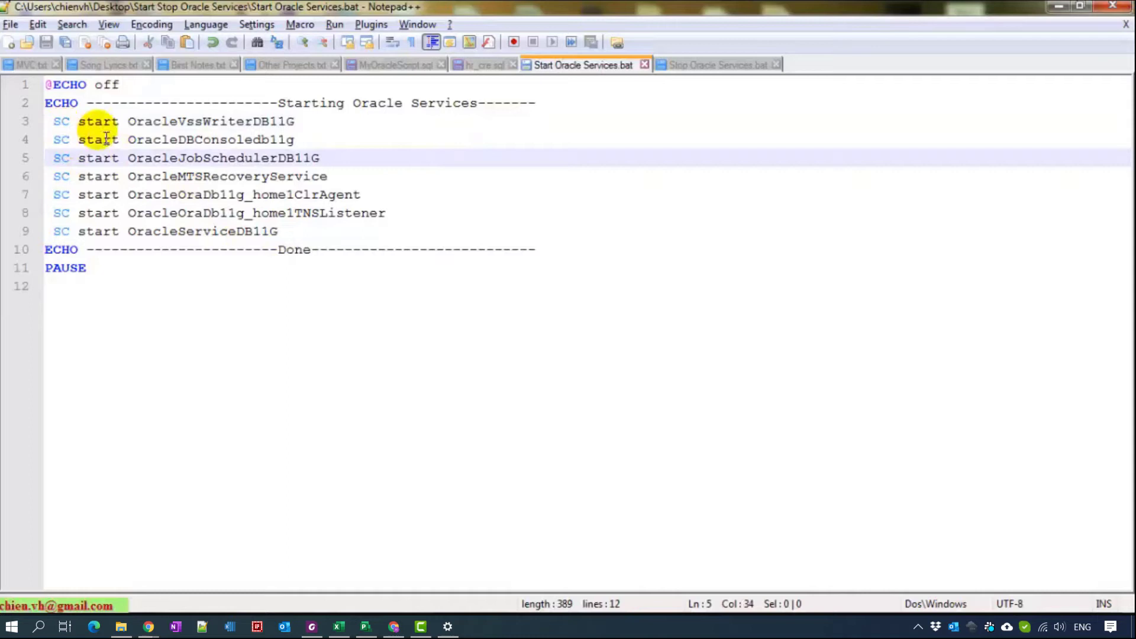
pyautogui.doubleClick(96, 122)
pyautogui.click(232, 123)
pyautogui.doubleClick(233, 123)
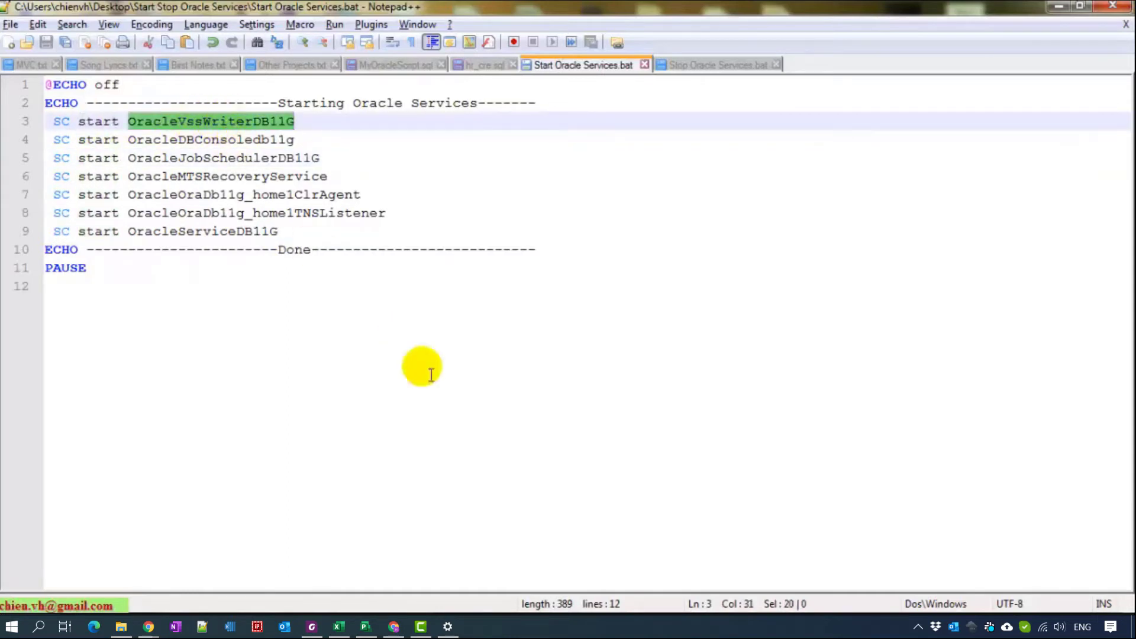
# - Copy the service name OracleVssWriterDB11G from the VSS Writer's Properties, then cancel
pyautogui.click(448, 627)
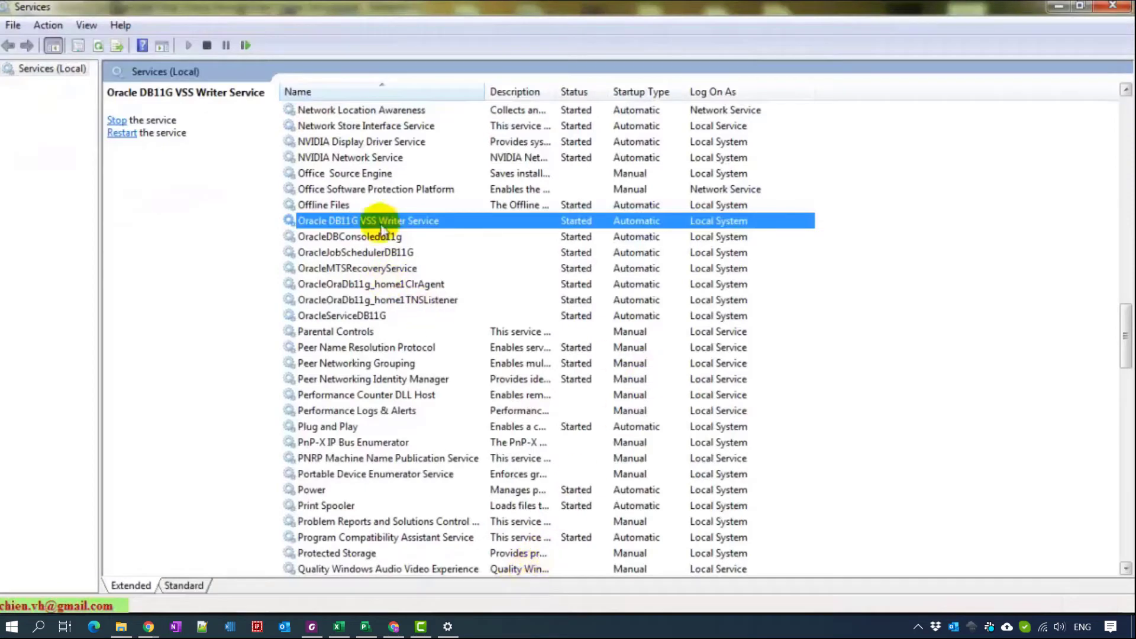
pyautogui.doubleClick(350, 228)
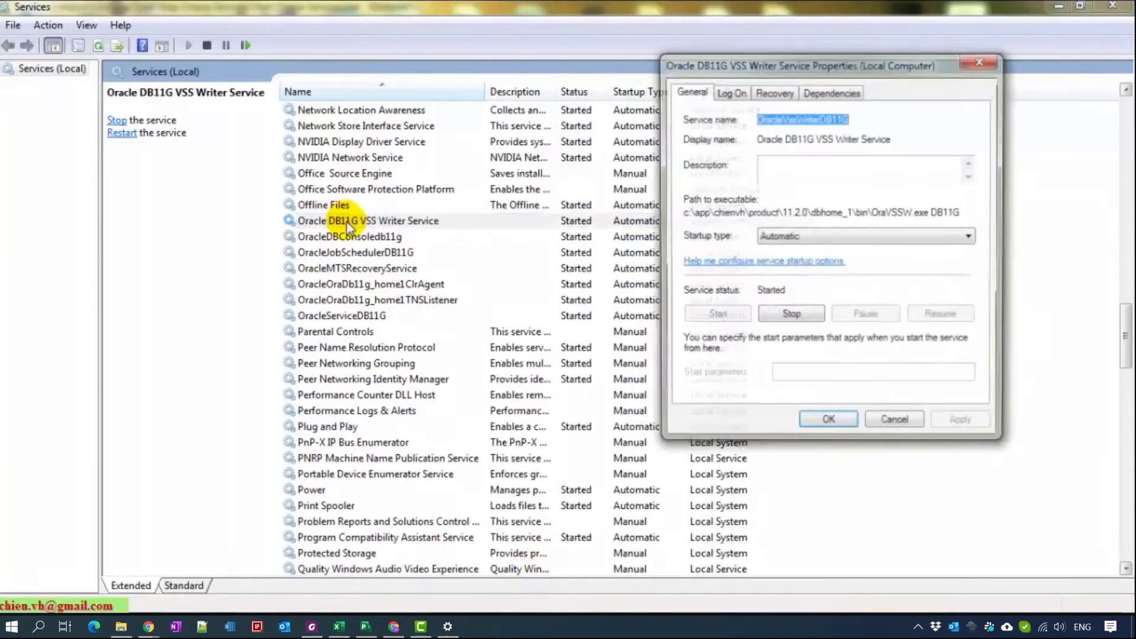
pyautogui.click(781, 121)
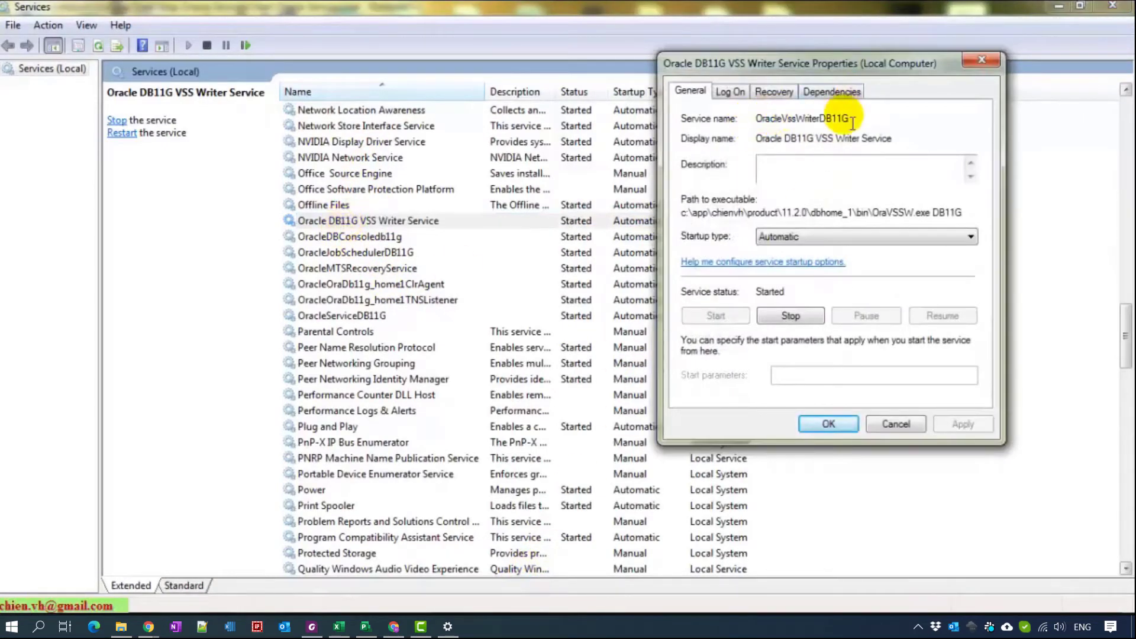
pyautogui.doubleClick(840, 118)
pyautogui.rightClick(811, 122)
pyautogui.click(856, 180)
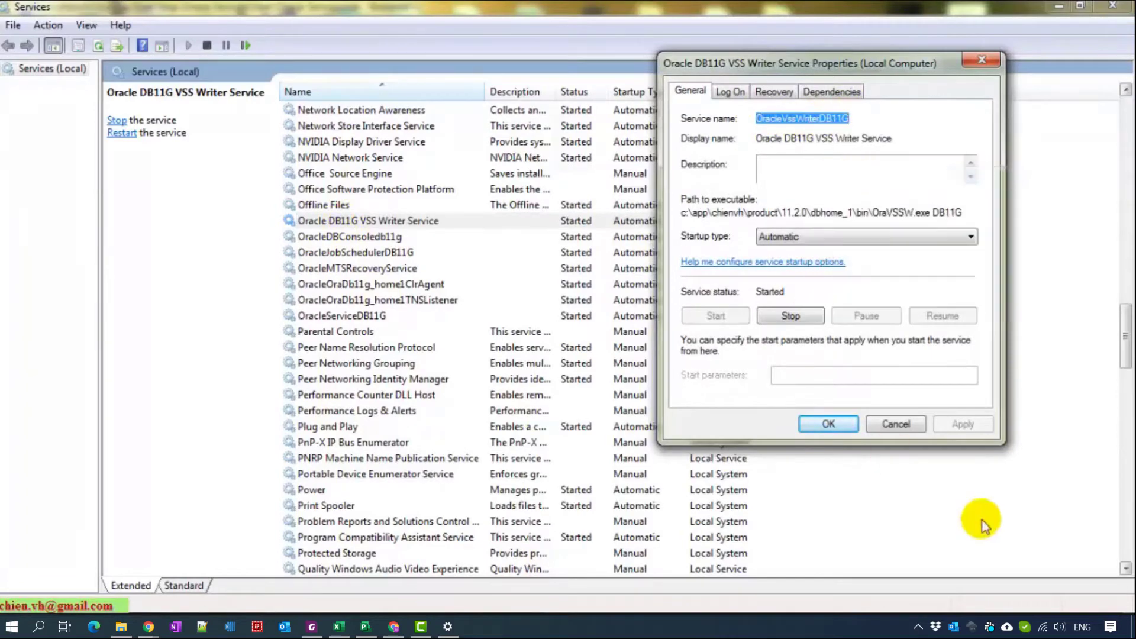
pyautogui.click(898, 423)
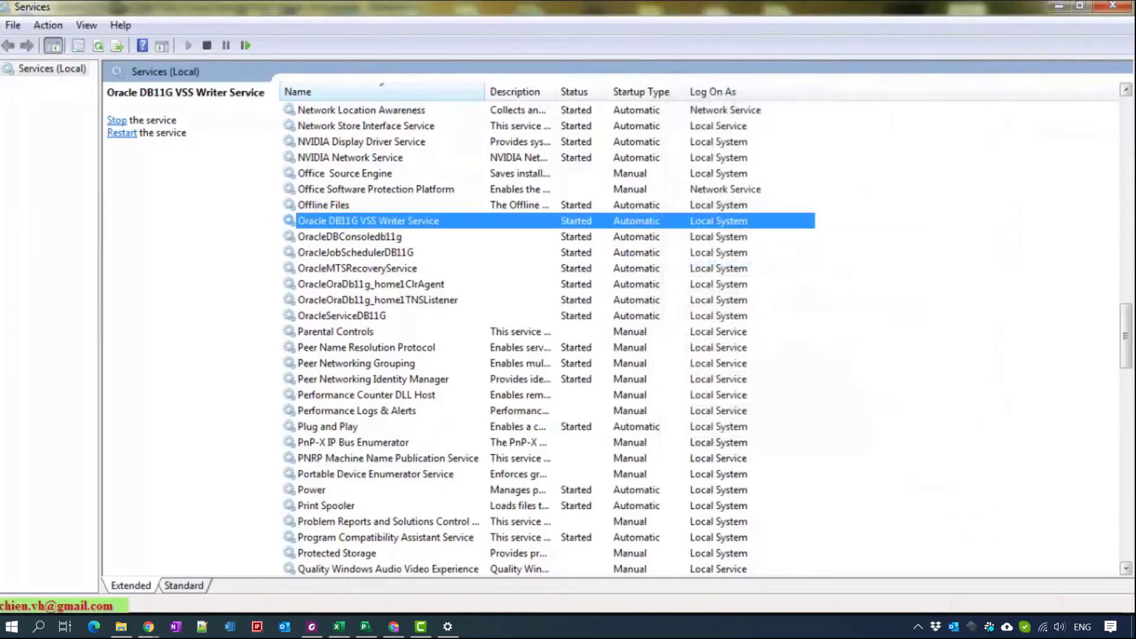
# - Compare that name with line 3 of the start script, then switch to Stop Oracle Services.bat
pyautogui.click(1058, 6)
pyautogui.click(206, 122)
pyautogui.doubleClick(206, 123)
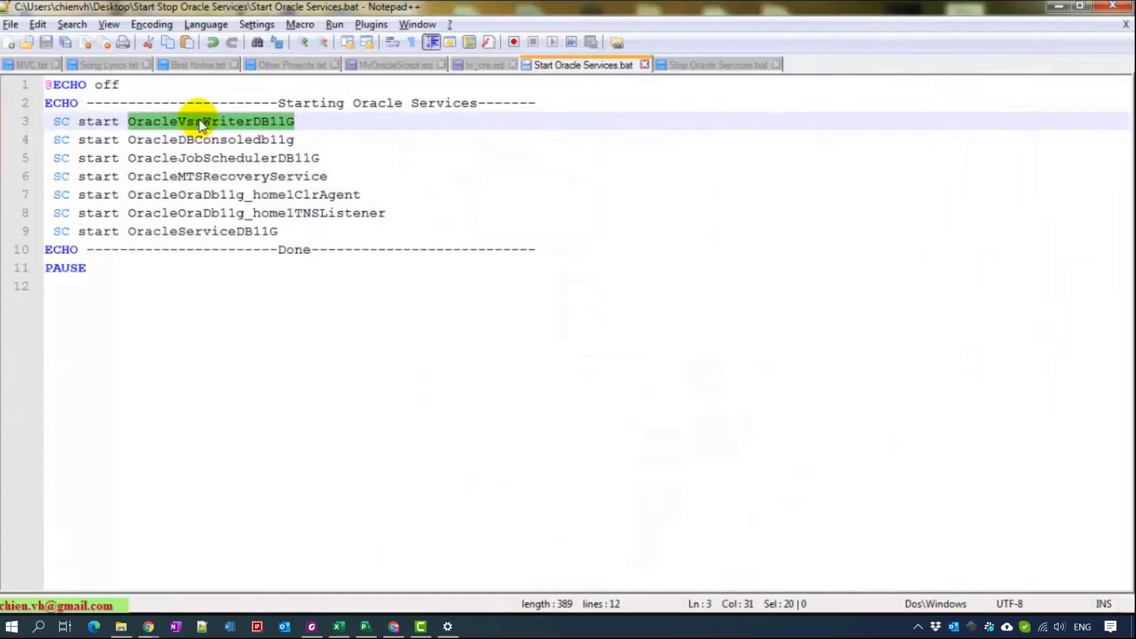
pyautogui.click(758, 160)
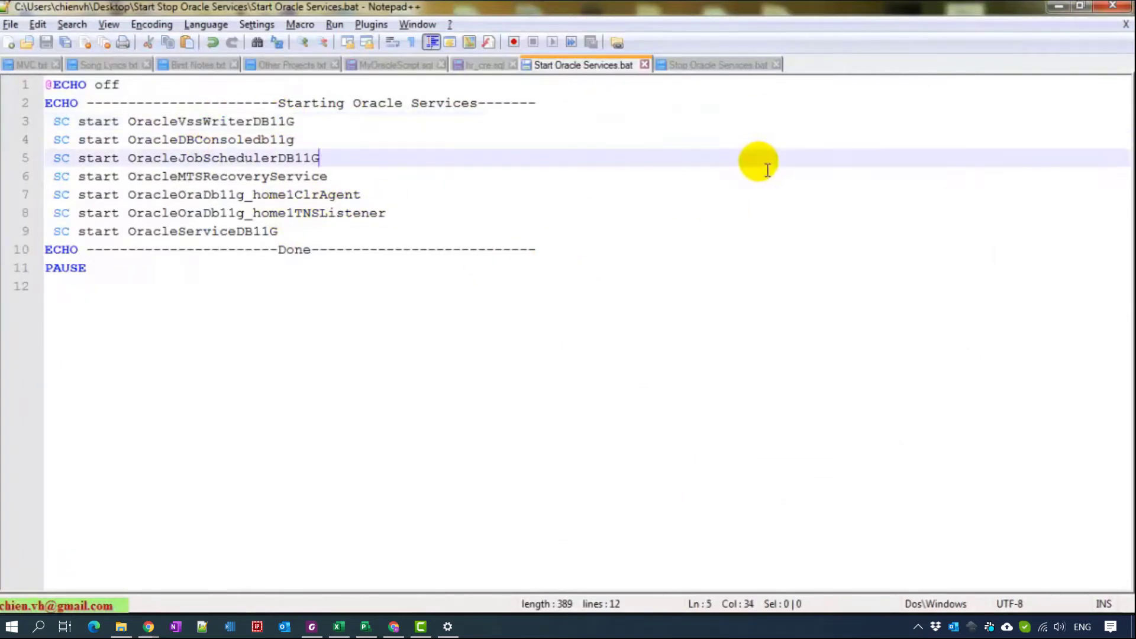
pyautogui.scroll(1, 636, 304)
pyautogui.scroll(2, 636, 312)
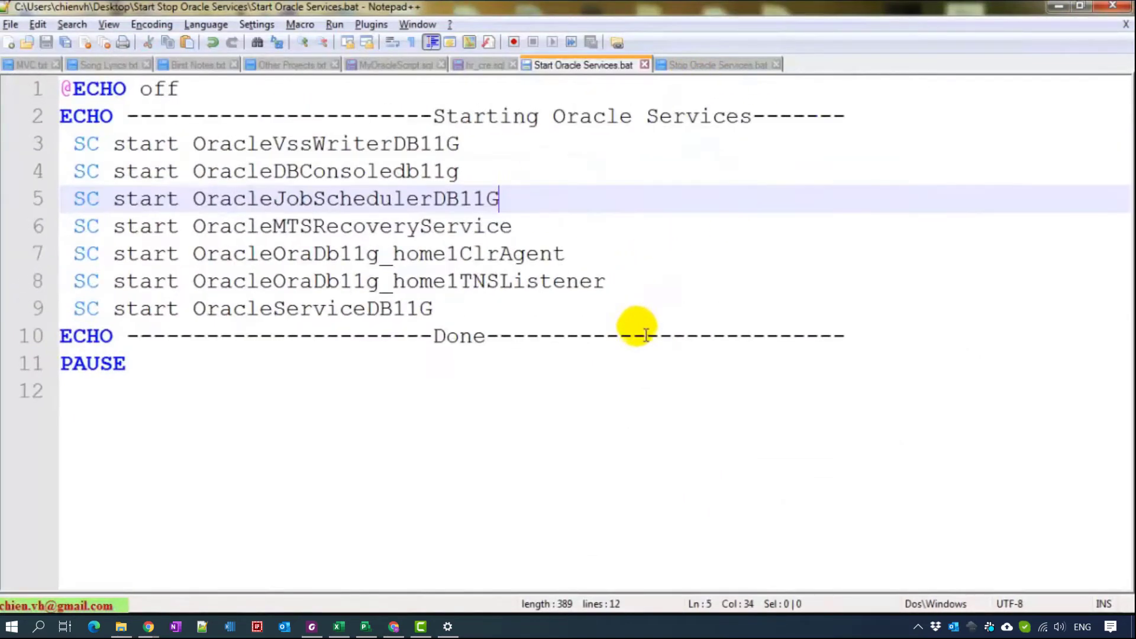
pyautogui.click(147, 160)
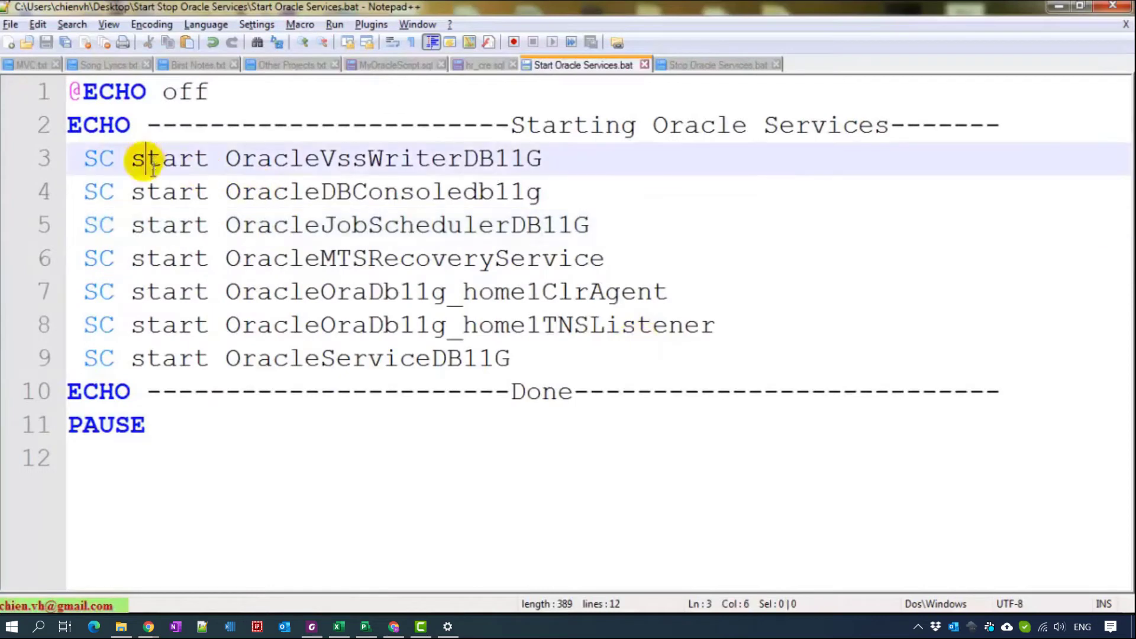
pyautogui.click(541, 393)
pyautogui.click(577, 228)
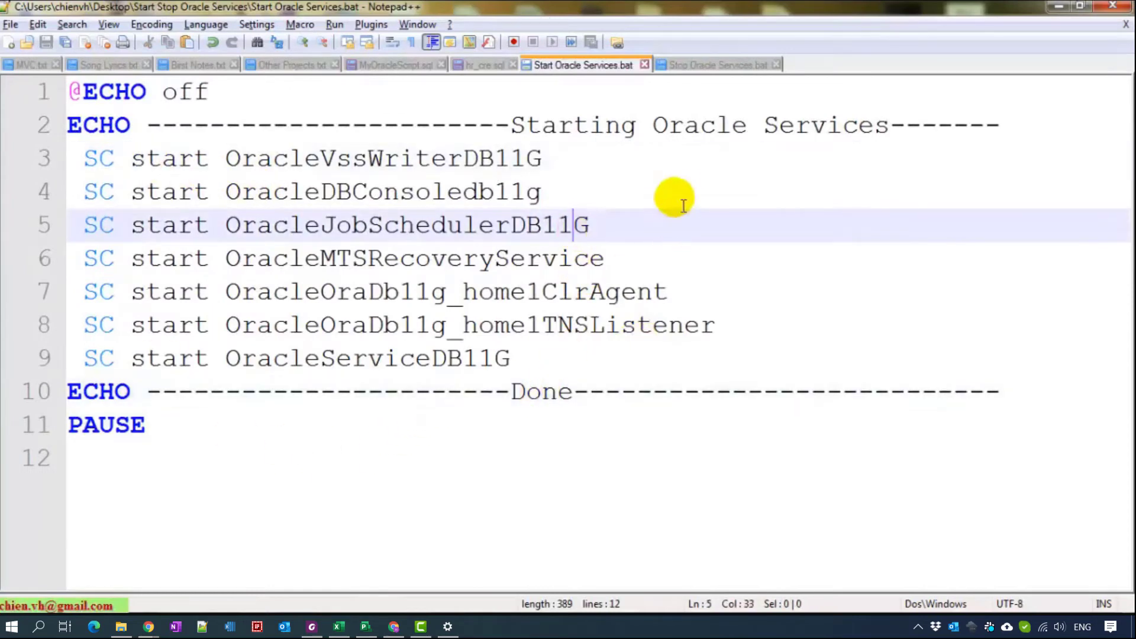
pyautogui.scroll(-2, 686, 202)
pyautogui.scroll(-2, 686, 203)
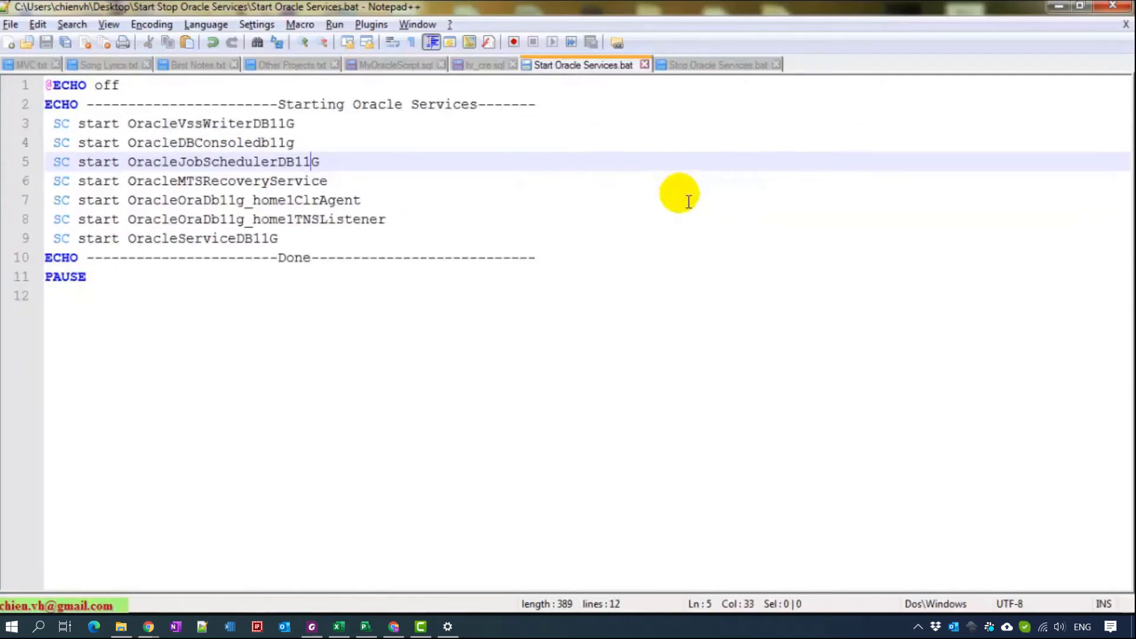
pyautogui.click(718, 67)
pyautogui.click(729, 267)
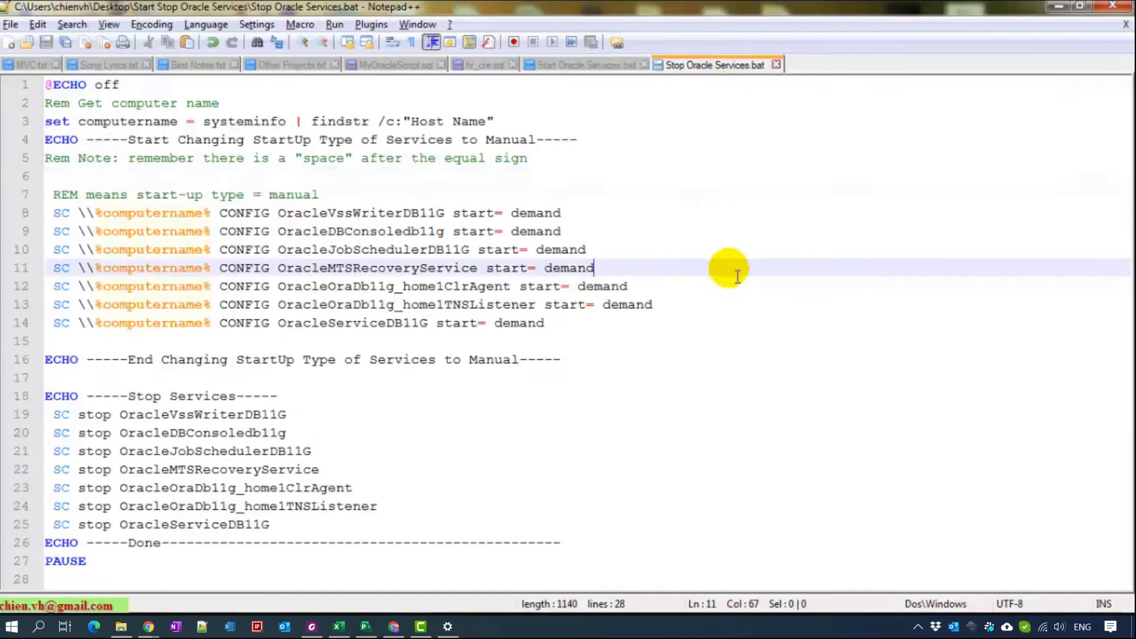
pyautogui.scroll(3, 684, 292)
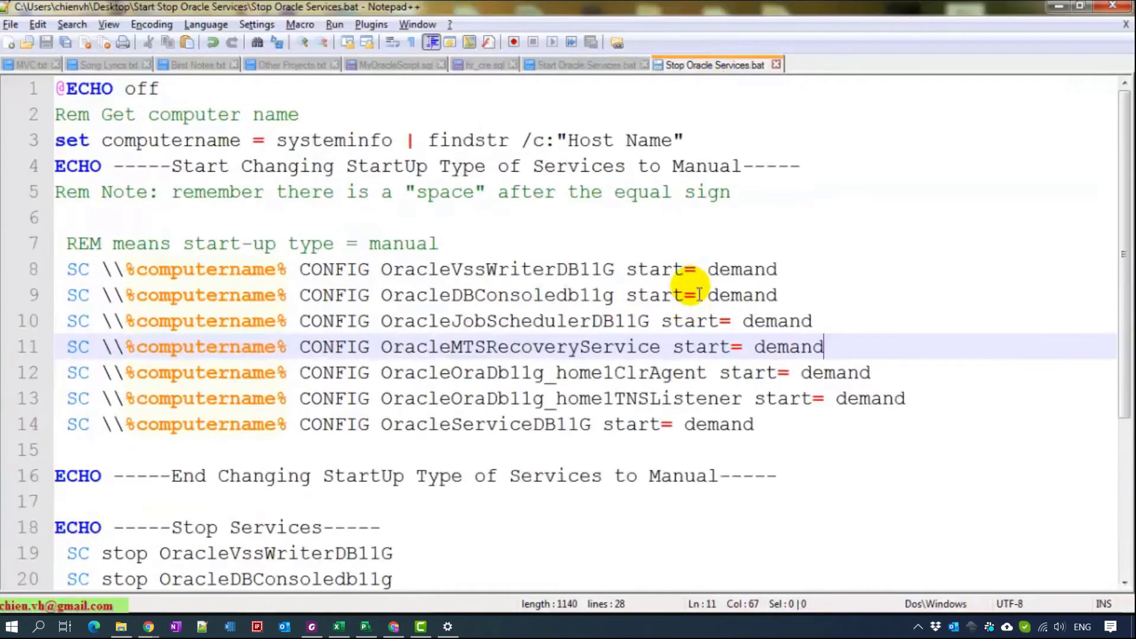
pyautogui.scroll(1, 699, 296)
pyautogui.scroll(-1, 668, 355)
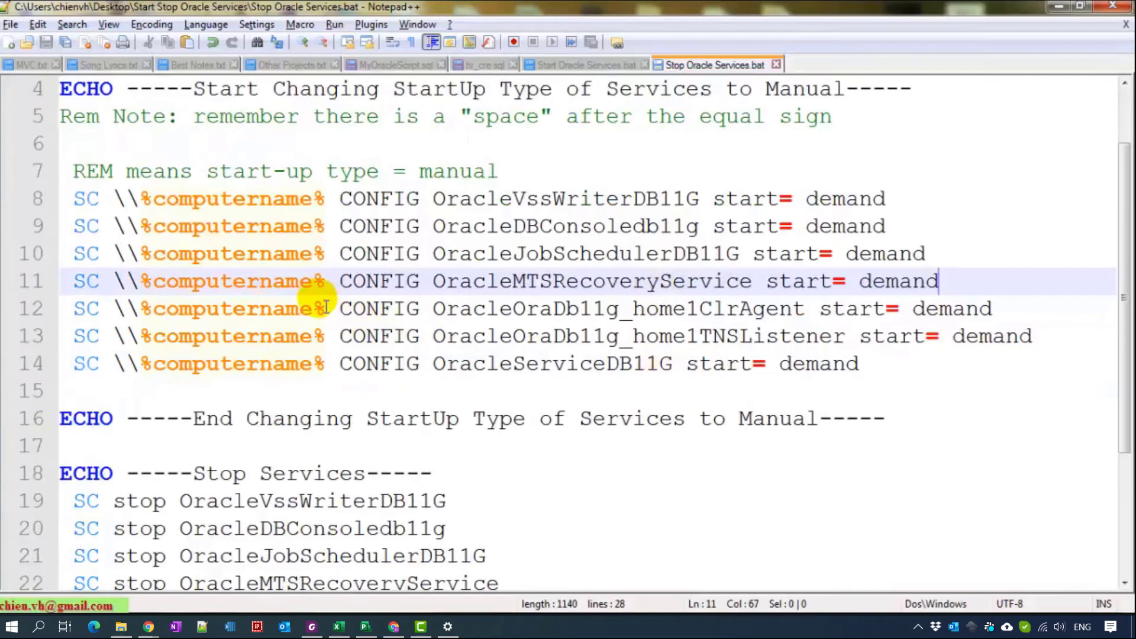
pyautogui.doubleClick(851, 199)
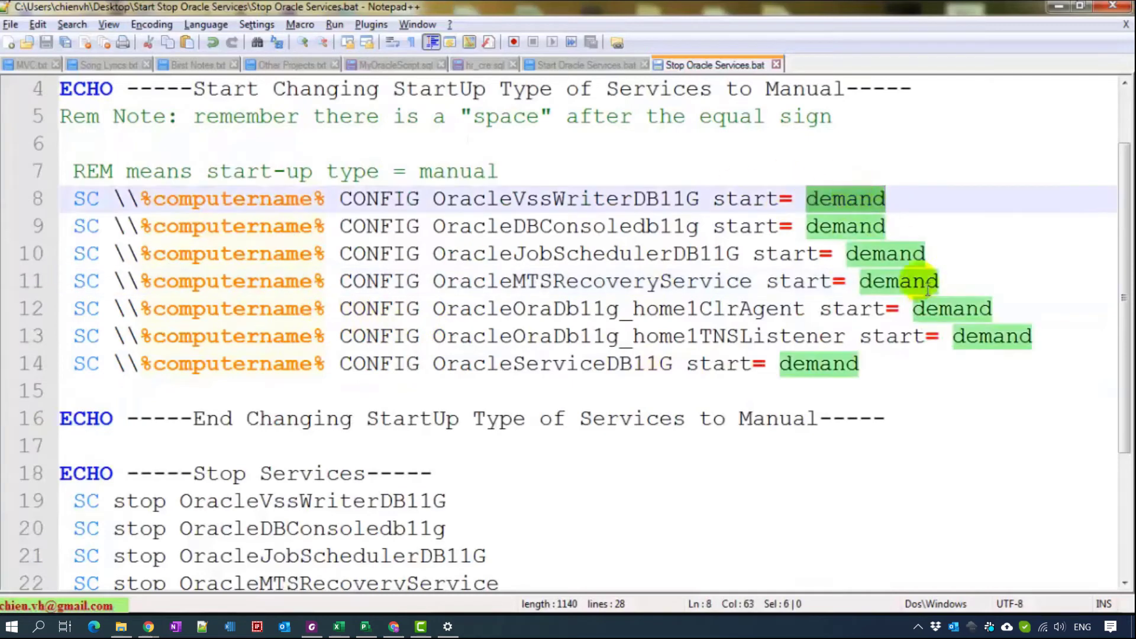
pyautogui.click(926, 443)
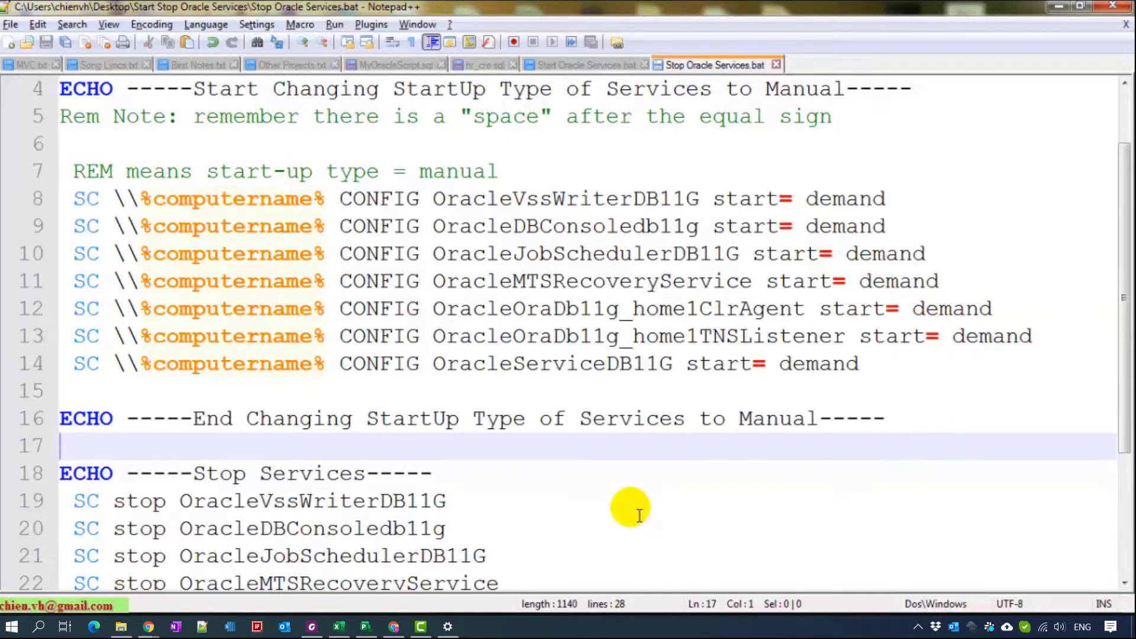
pyautogui.scroll(-3, 639, 515)
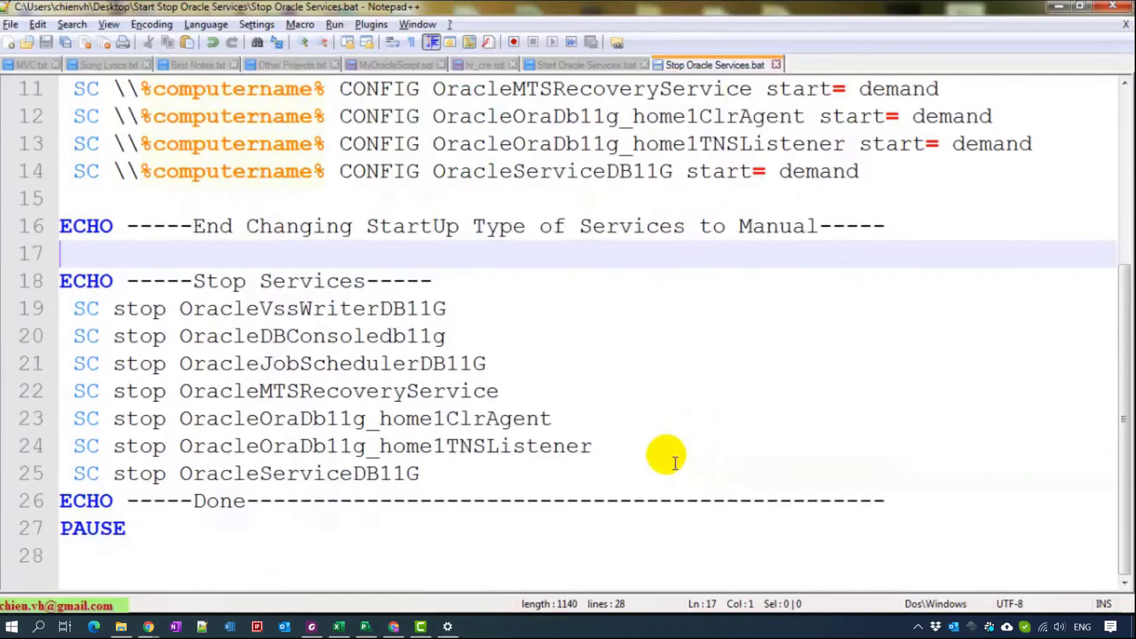
pyautogui.scroll(3, 678, 455)
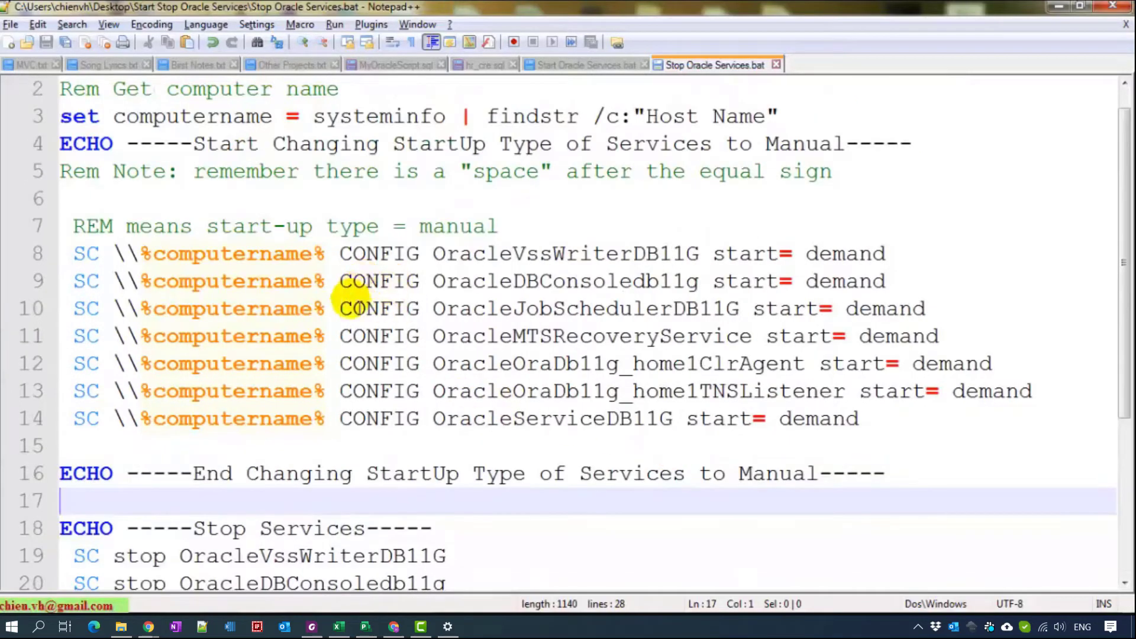
pyautogui.scroll(-3, 355, 302)
pyautogui.doubleClick(142, 305)
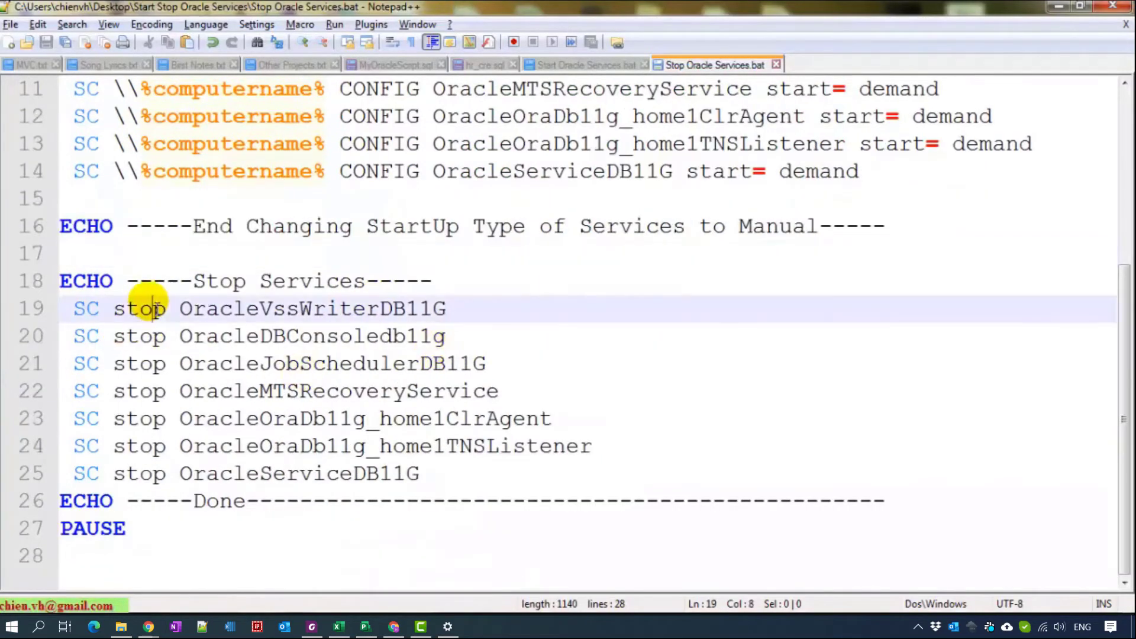
pyautogui.click(338, 311)
pyautogui.click(355, 390)
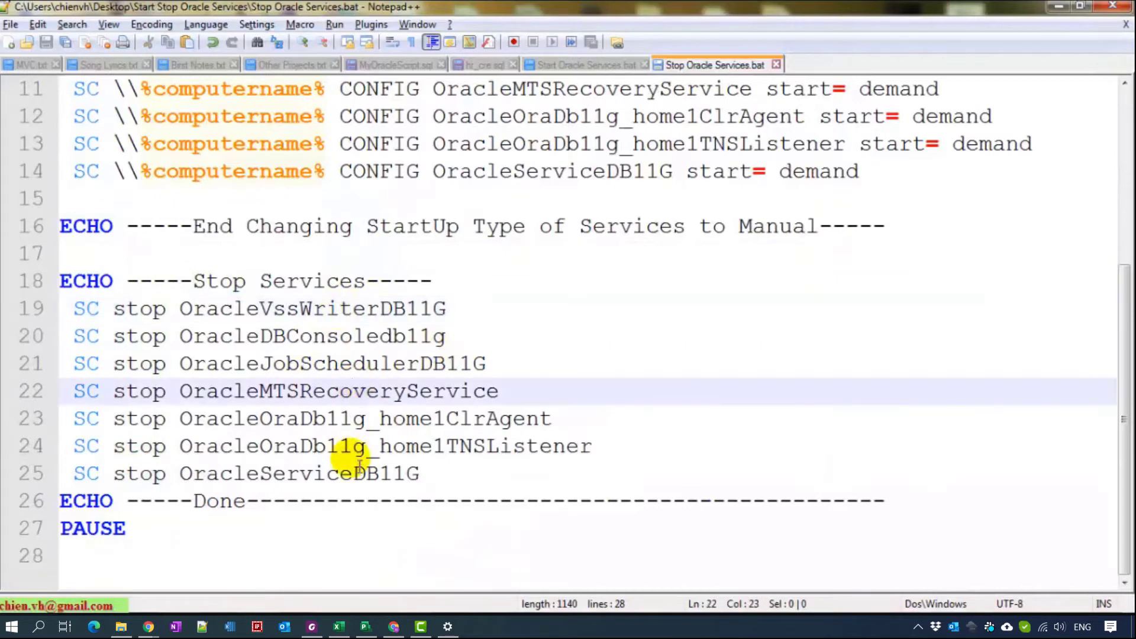
pyautogui.click(353, 474)
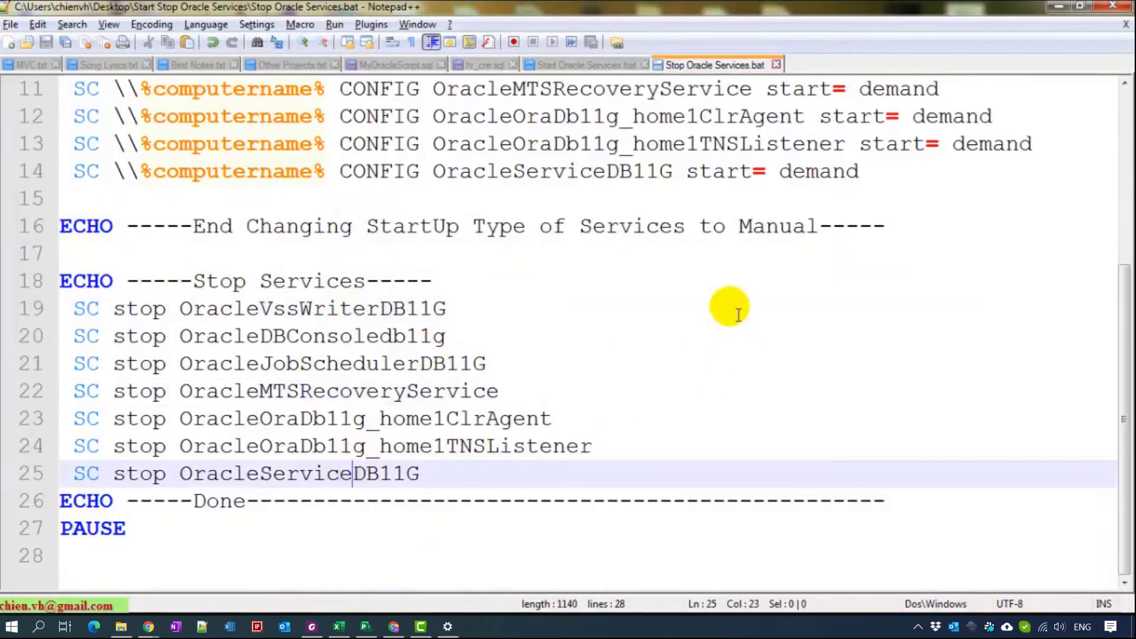
pyautogui.scroll(3, 738, 313)
pyautogui.scroll(1, 738, 313)
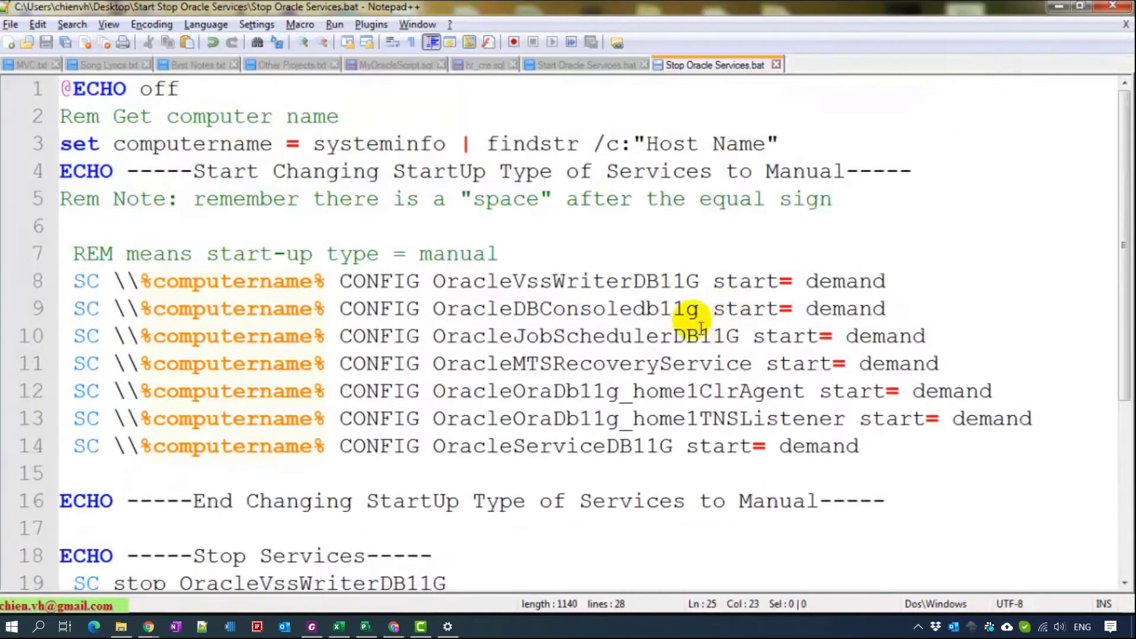
# - Show the Run as administrator option for Start Oracle Services.bat, then dismiss the menu
pyautogui.click(1058, 6)
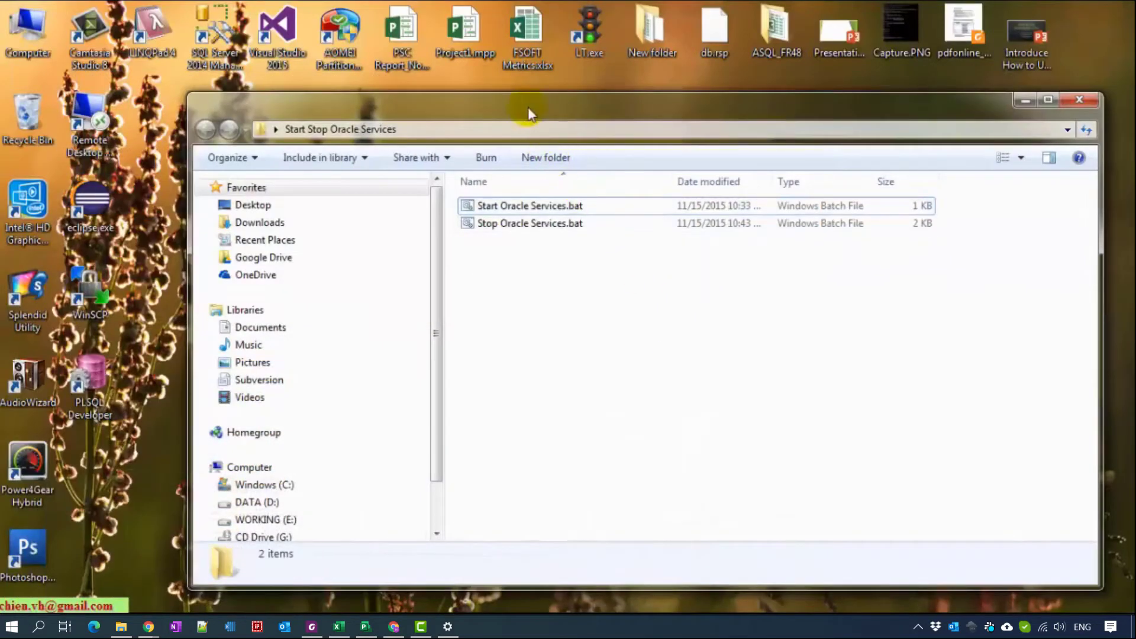
pyautogui.moveTo(528, 108); pyautogui.dragTo(544, 85)
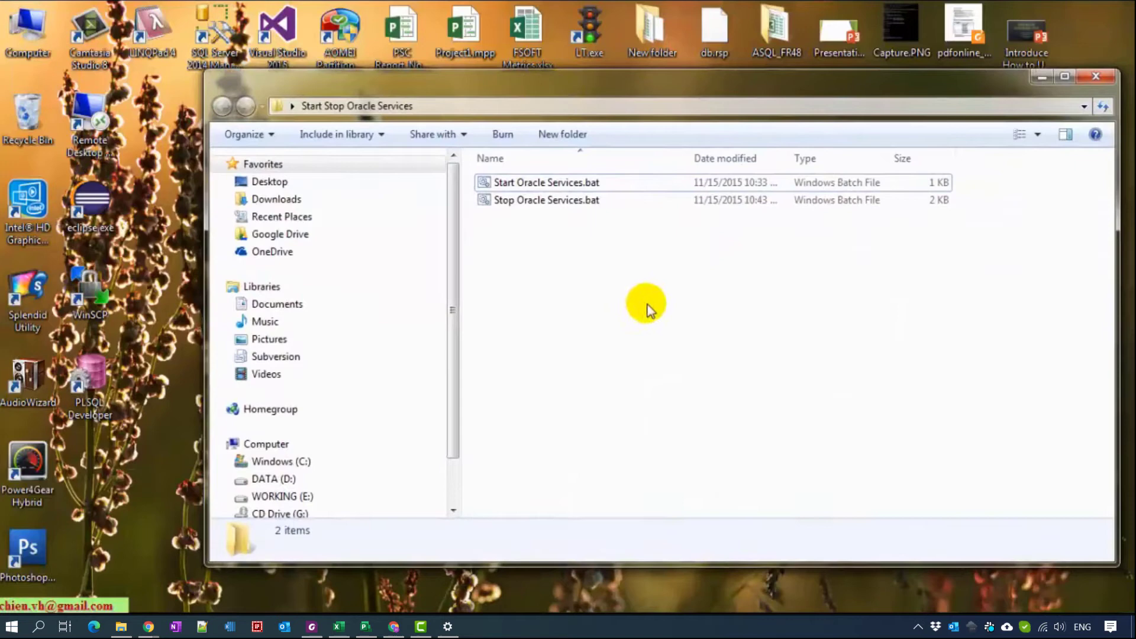
pyautogui.click(543, 184)
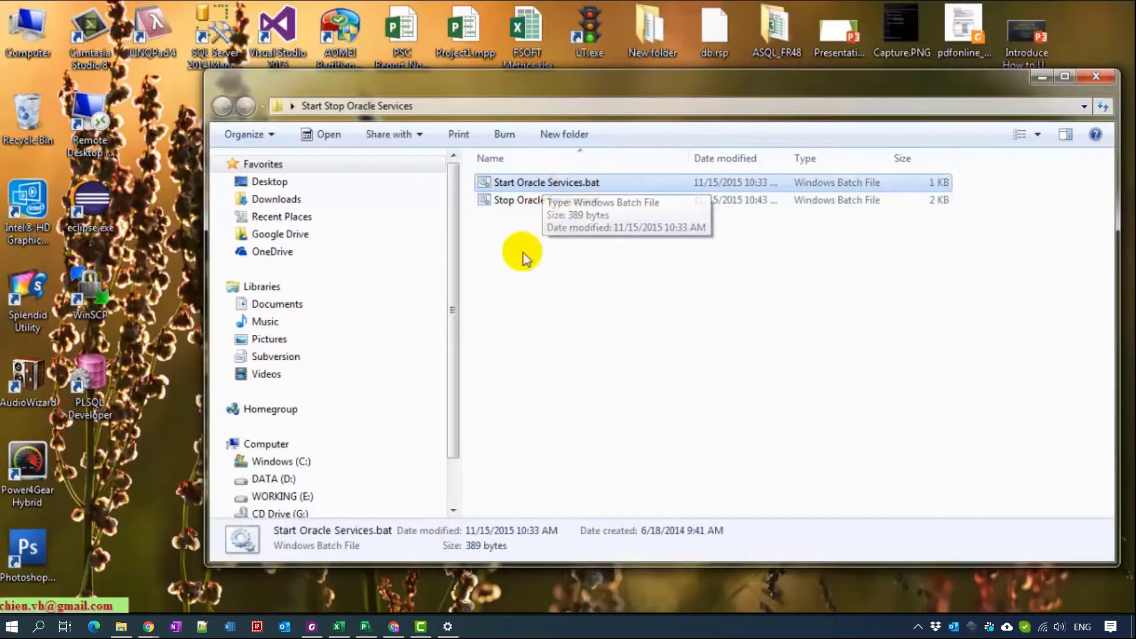
pyautogui.rightClick(535, 187)
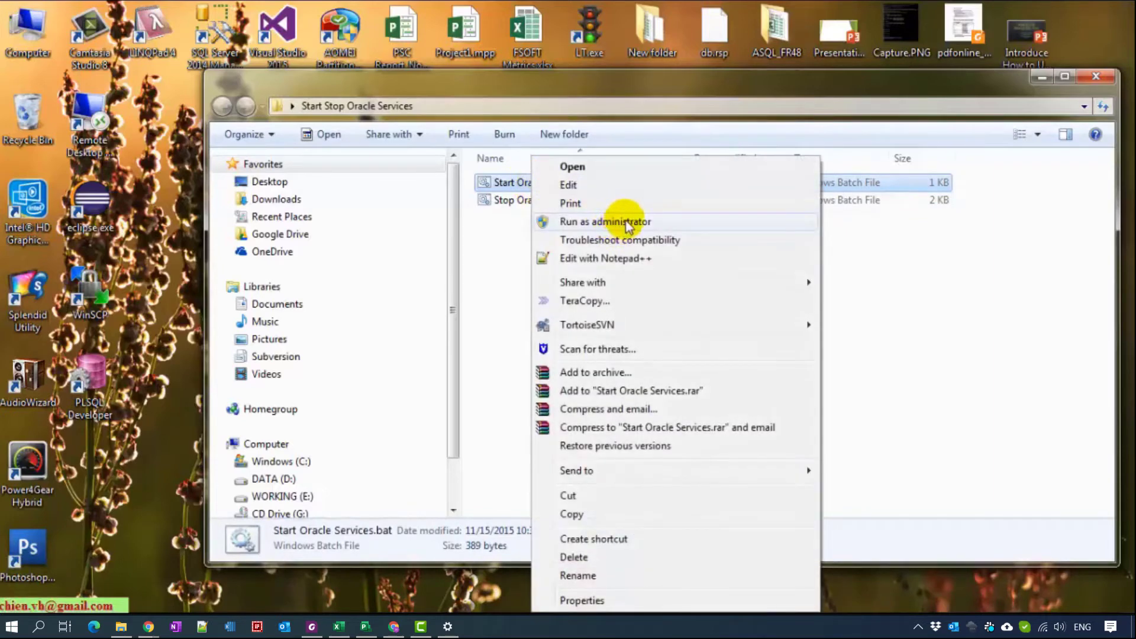
pyautogui.click(918, 253)
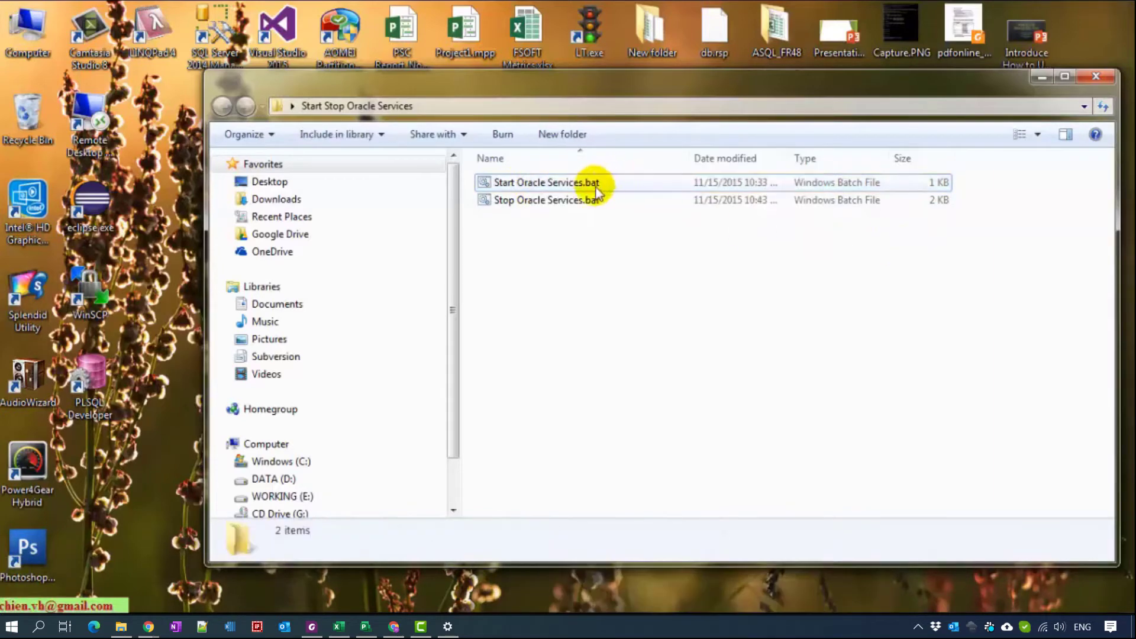
pyautogui.click(595, 187)
pyautogui.rightClick(566, 184)
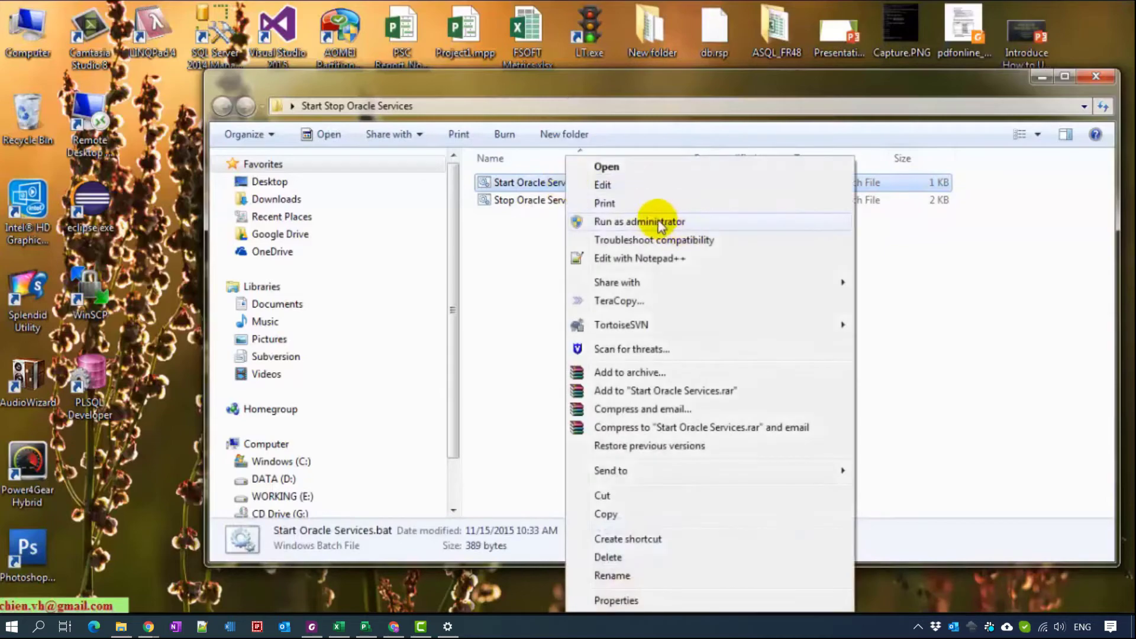
pyautogui.click(922, 286)
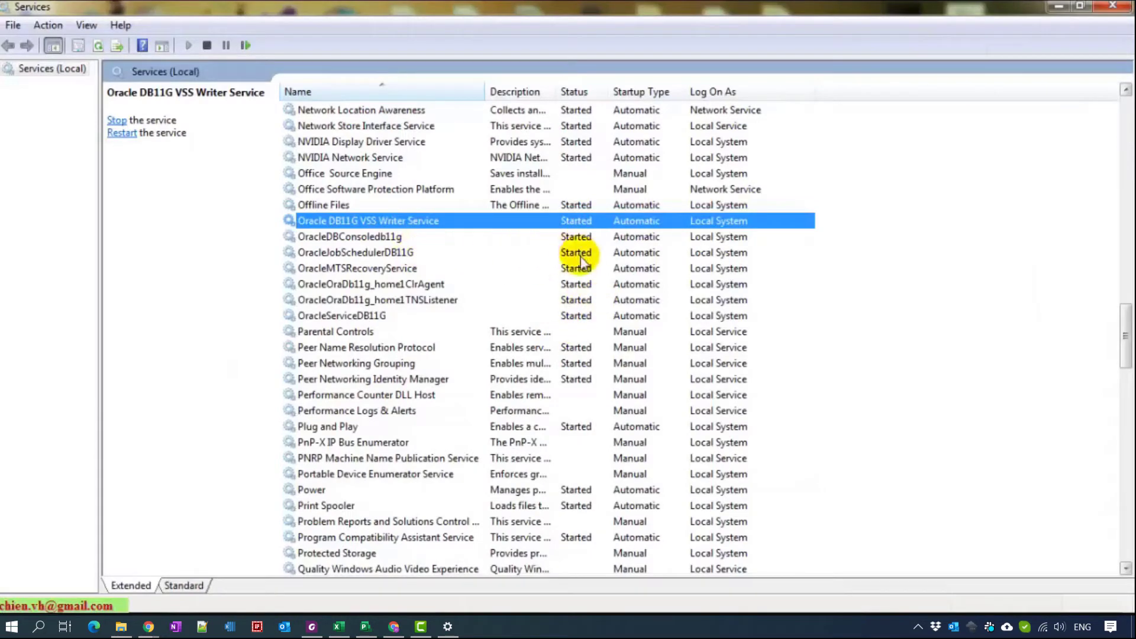
# - Run Stop Oracle Services.bat as administrator, close its finished console, and return to Services
pyautogui.hotkey('alt', 'Tab')
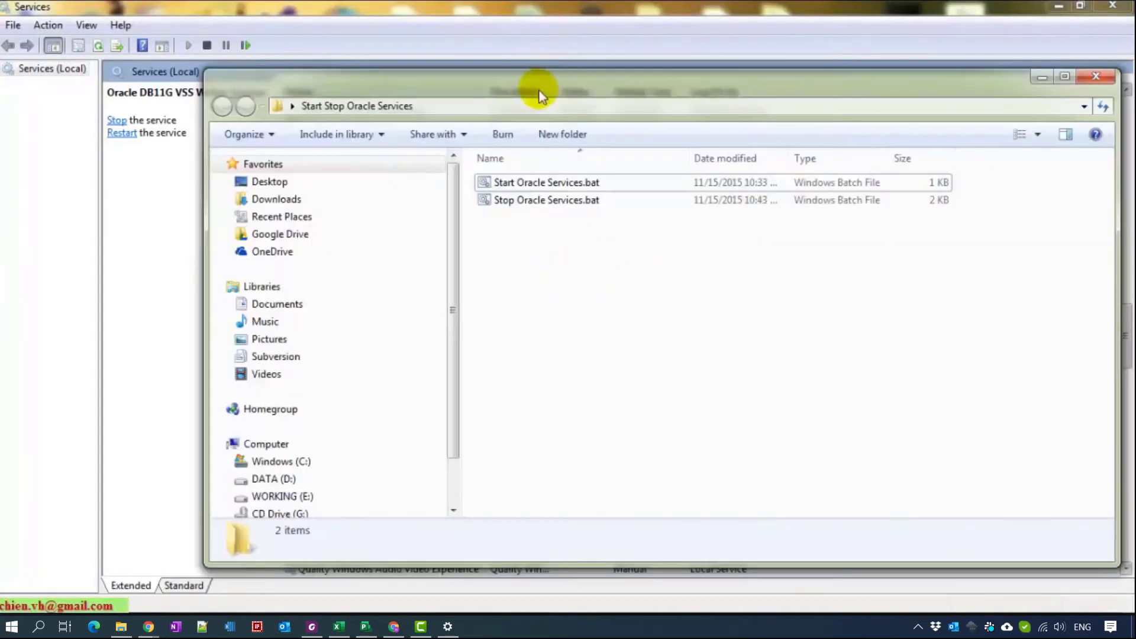
pyautogui.moveTo(538, 90); pyautogui.dragTo(540, 372)
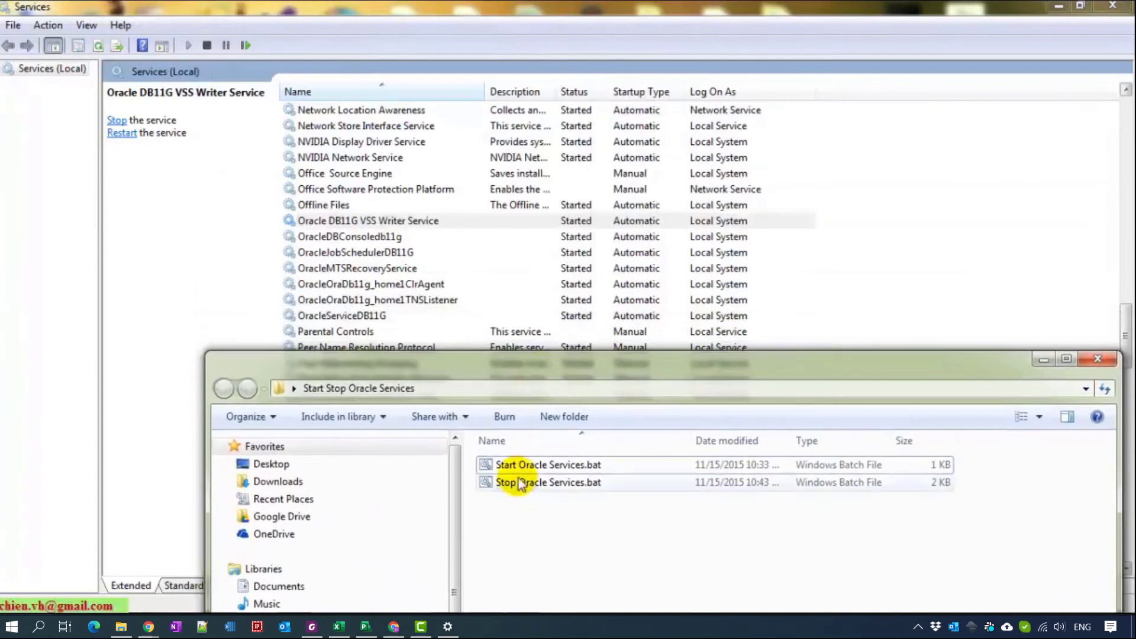
pyautogui.click(536, 482)
pyautogui.rightClick(537, 483)
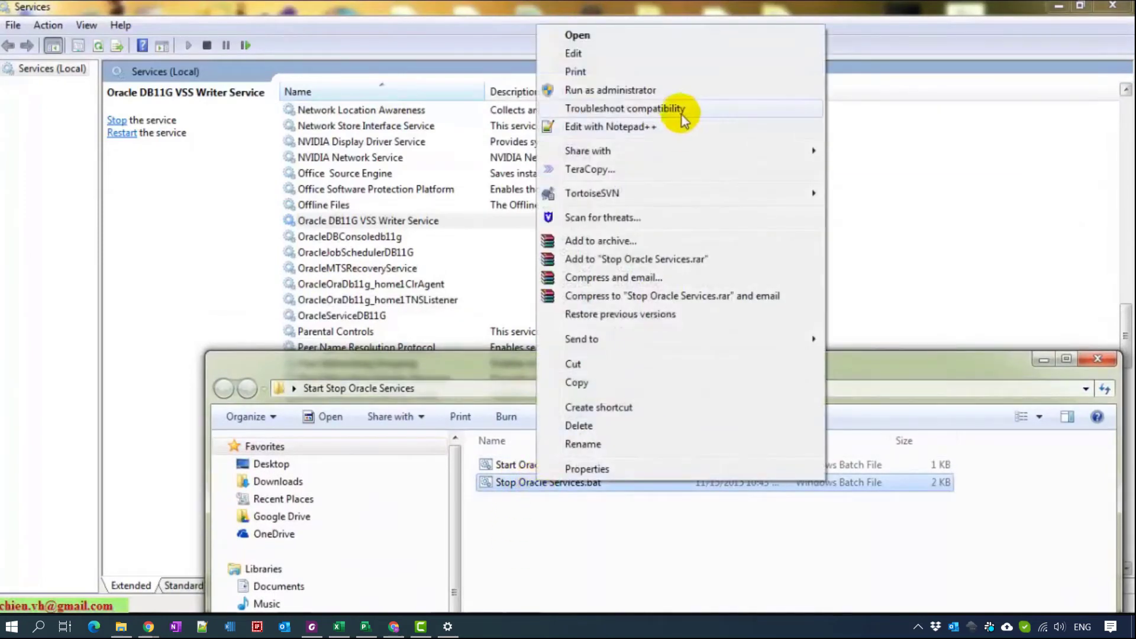
pyautogui.click(618, 92)
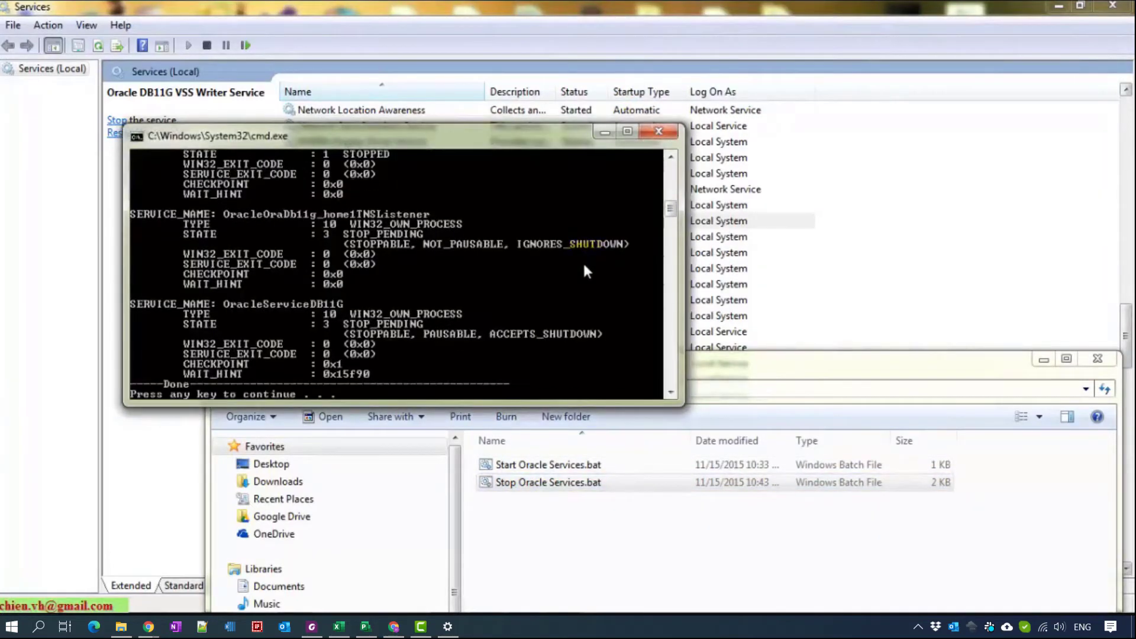
pyautogui.moveTo(673, 209); pyautogui.dragTo(680, 224)
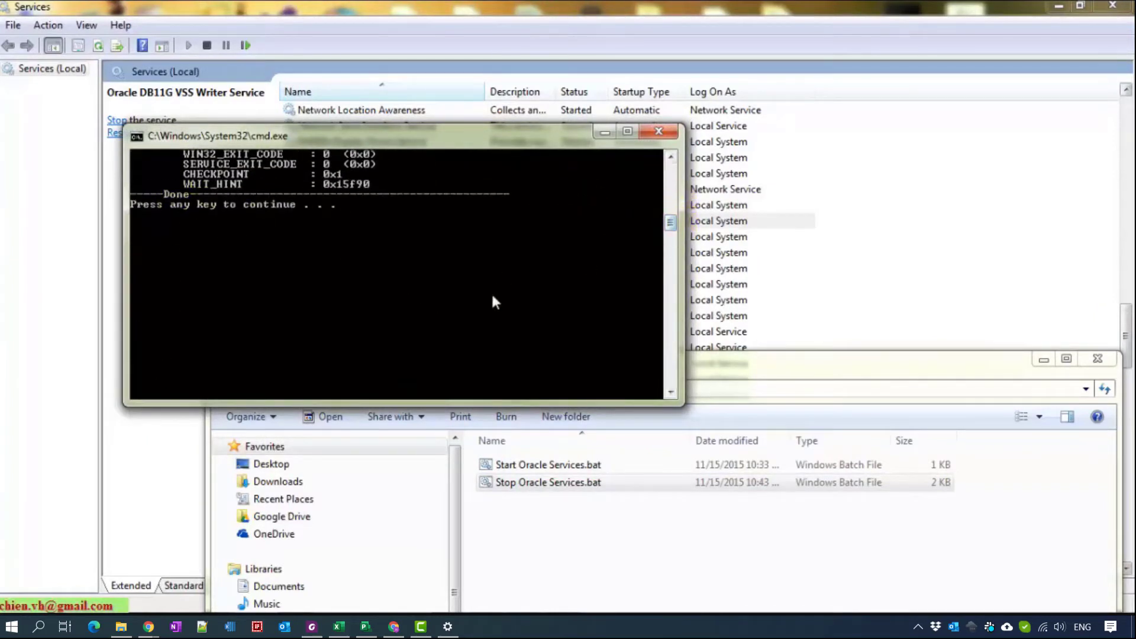
pyautogui.press('Return')
pyautogui.click(433, 223)
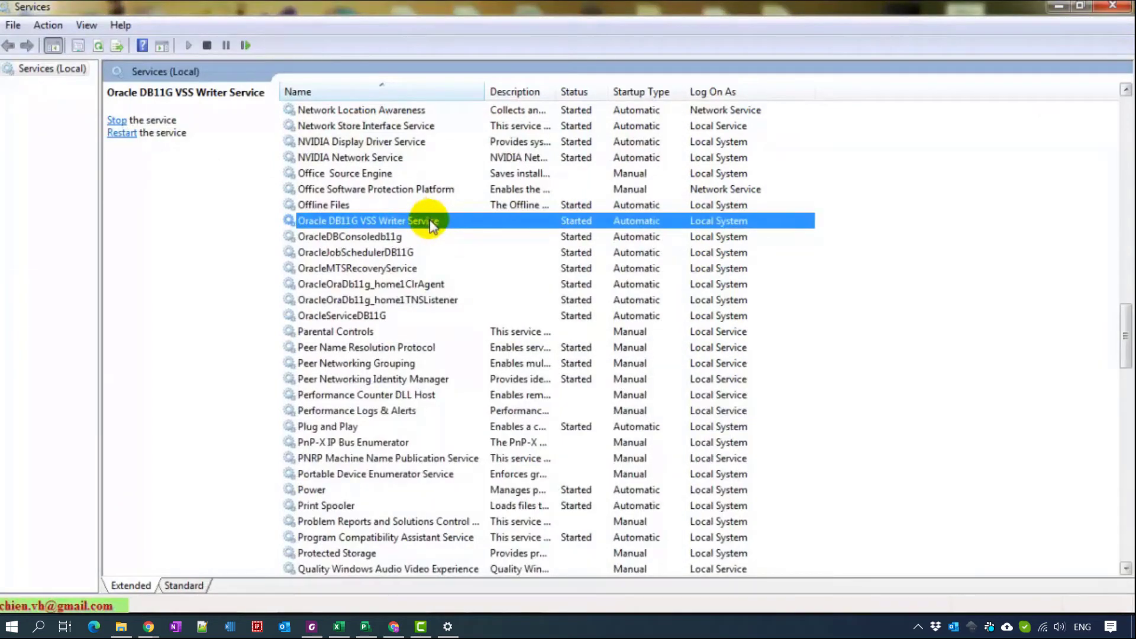
# - Refresh Services with F5 to confirm the Oracle services are stopped with Manual startup
pyautogui.press('F5')
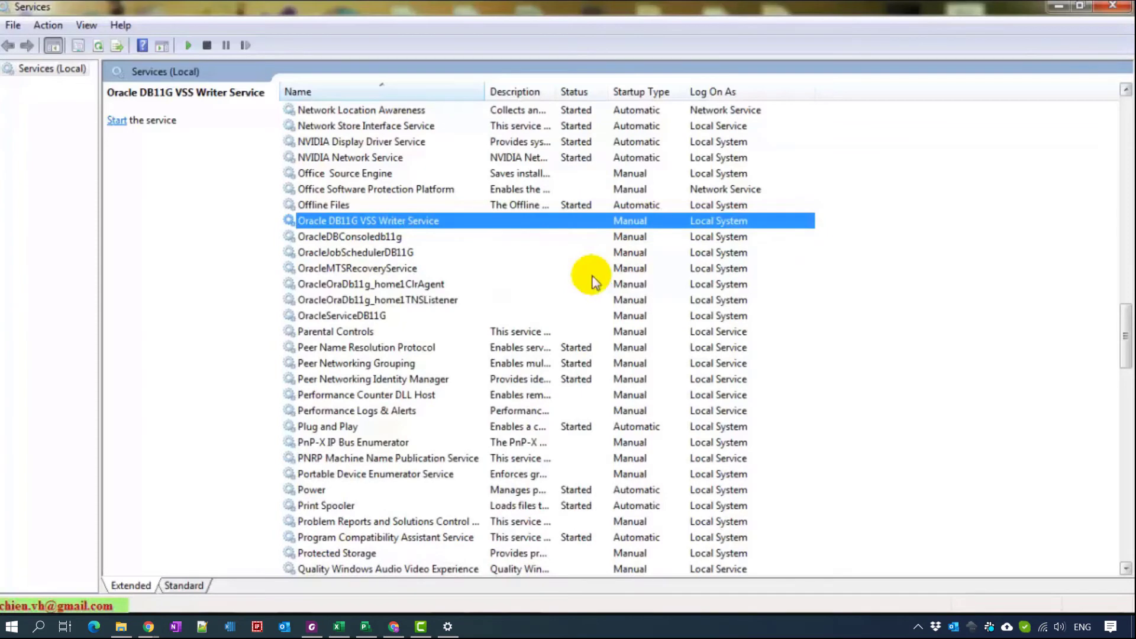
pyautogui.scroll(1, 441, 272)
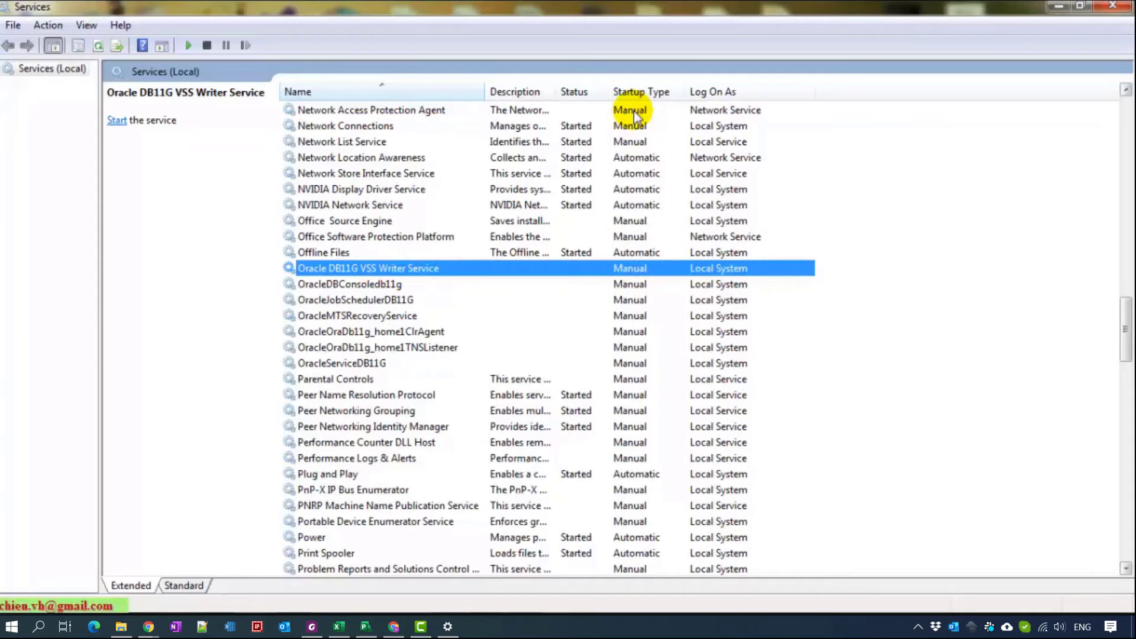
# - Run Start Oracle Services.bat as administrator and close its console once it finishes
pyautogui.click(1055, 11)
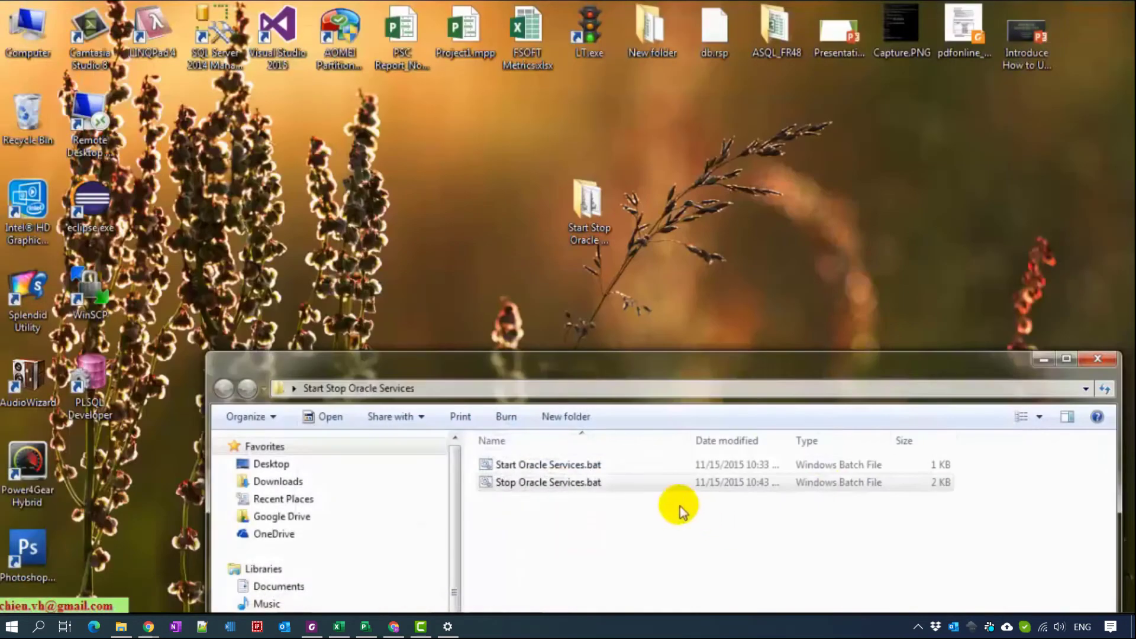
pyautogui.moveTo(654, 375); pyautogui.dragTo(596, 139)
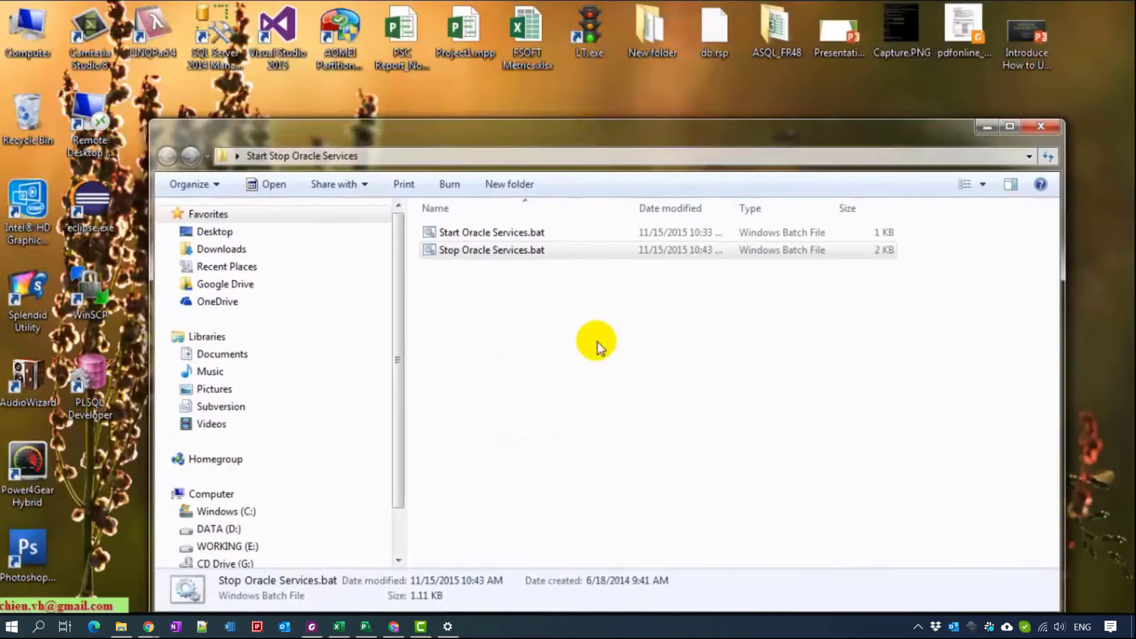
pyautogui.click(598, 342)
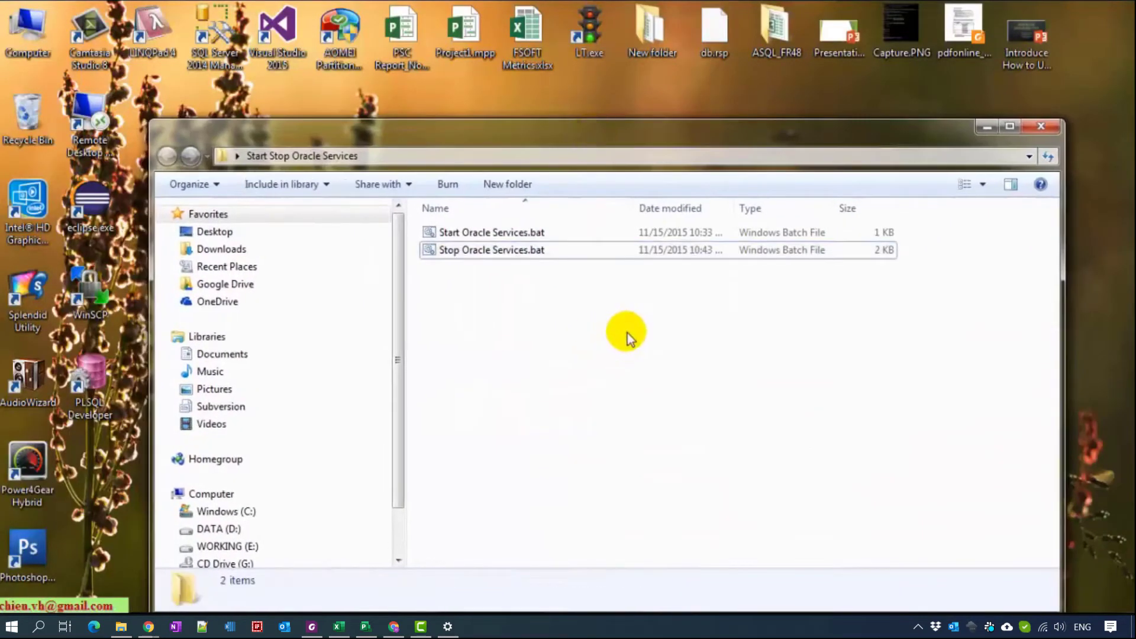
pyautogui.rightClick(464, 238)
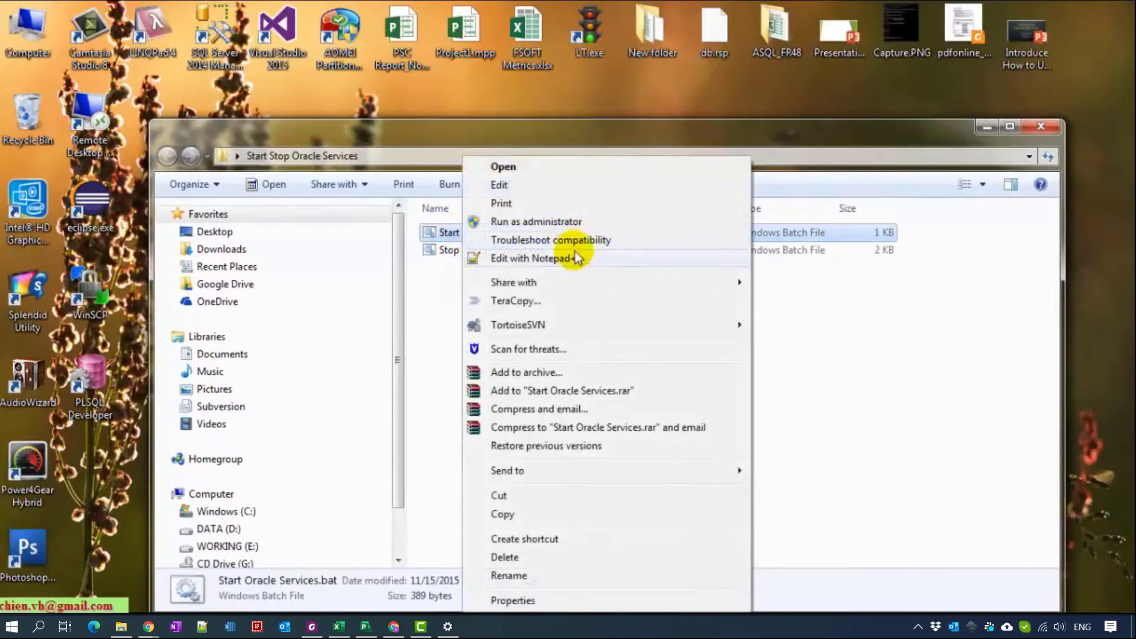
pyautogui.click(551, 224)
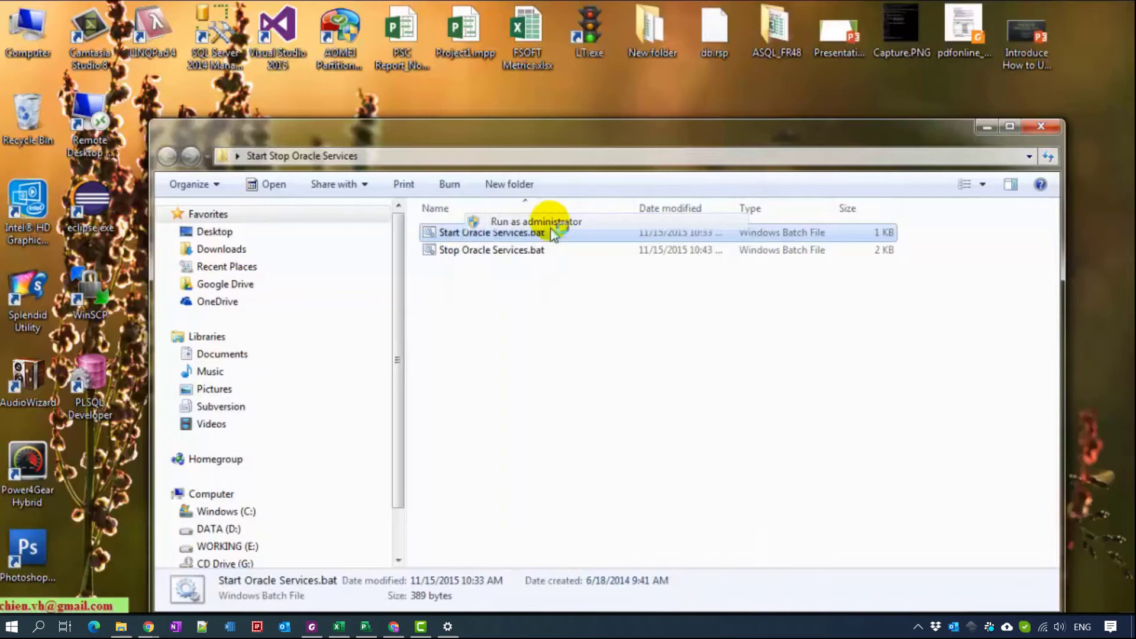
pyautogui.click(675, 358)
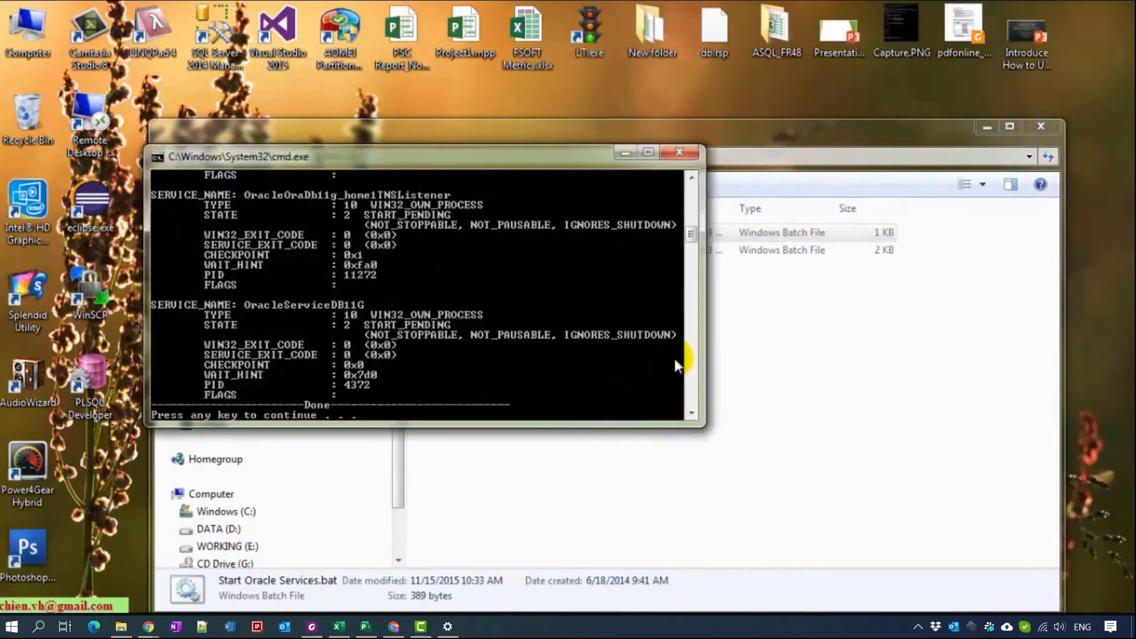
pyautogui.click(545, 332)
pyautogui.click(524, 492)
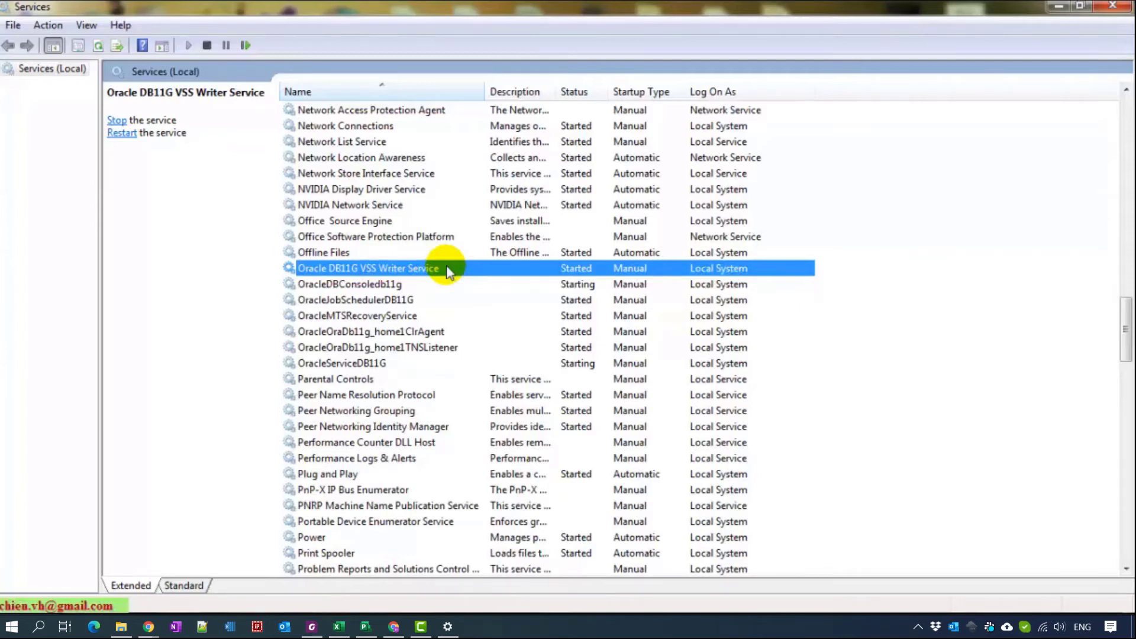
# - Check OracleServiceDB11G, DBConsole, TNSListener and VSS Writer are Started, then minimize Services
pyautogui.click(390, 365)
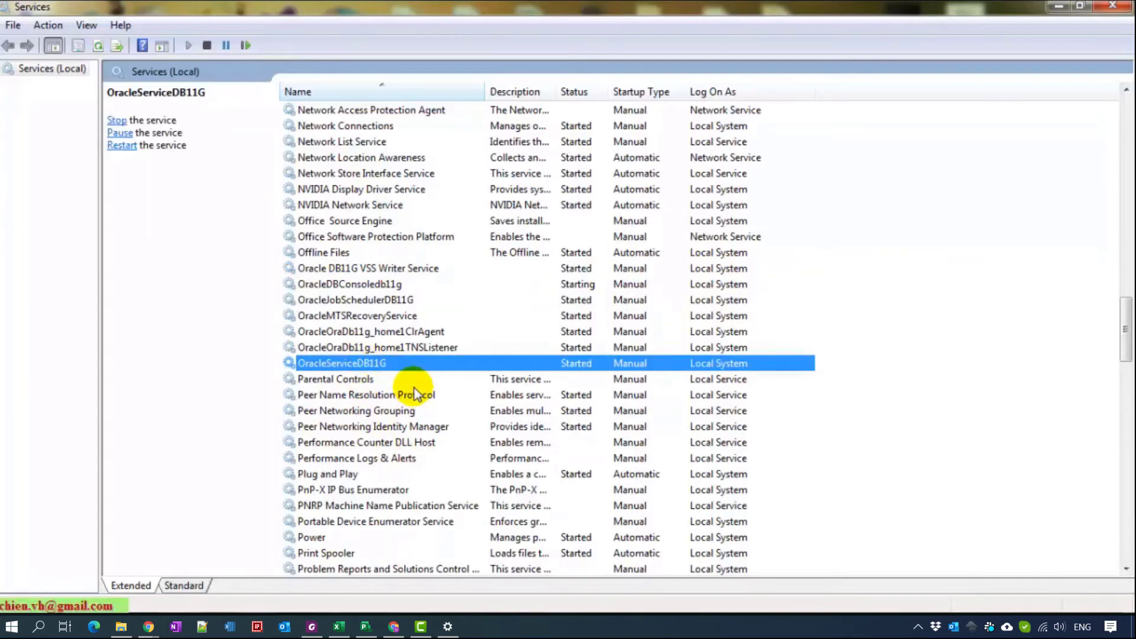
pyautogui.click(384, 284)
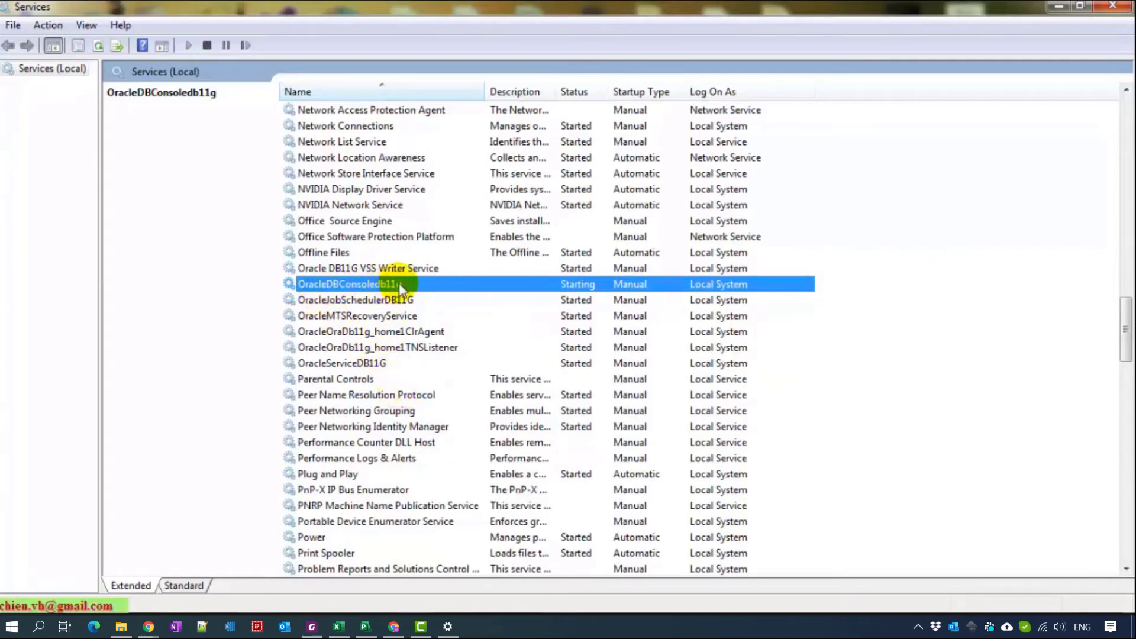
pyautogui.click(329, 363)
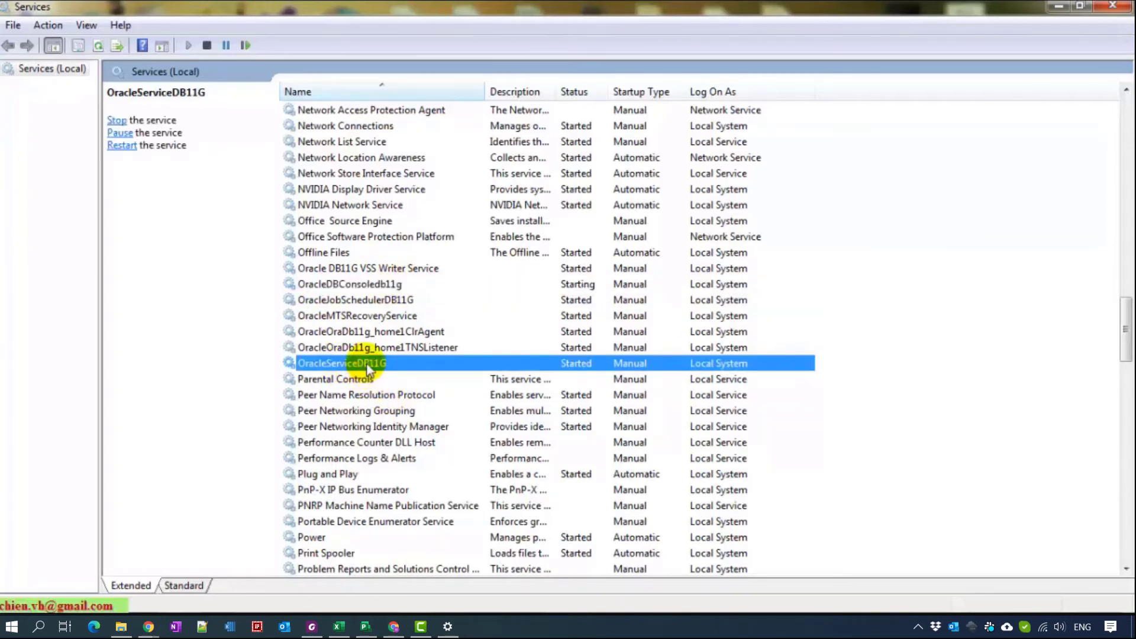
pyautogui.click(439, 349)
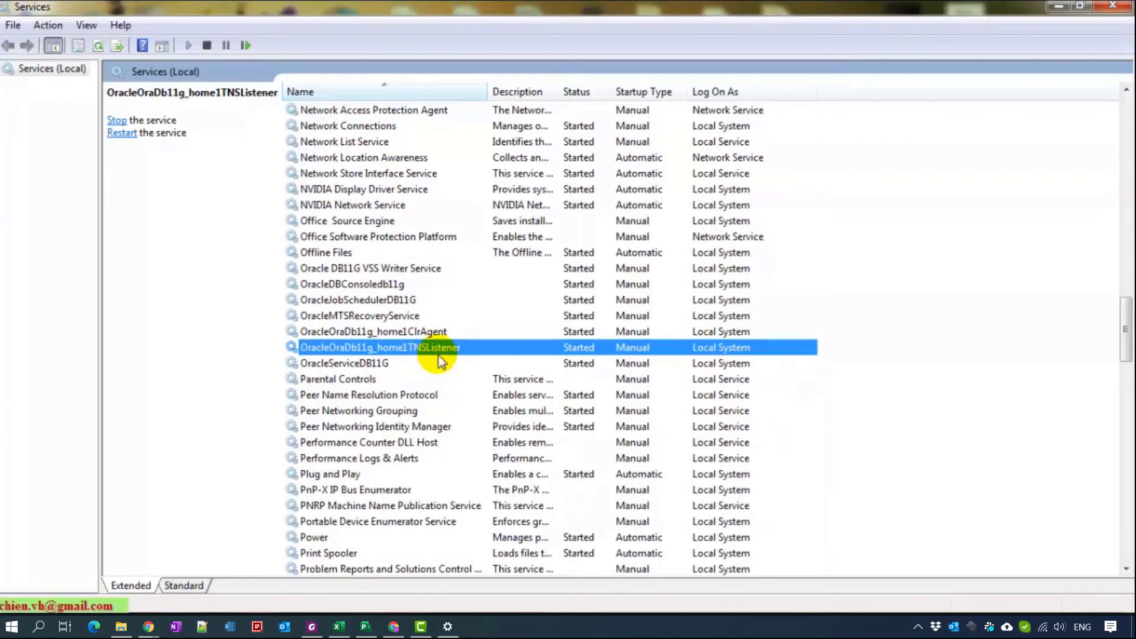
pyautogui.click(418, 271)
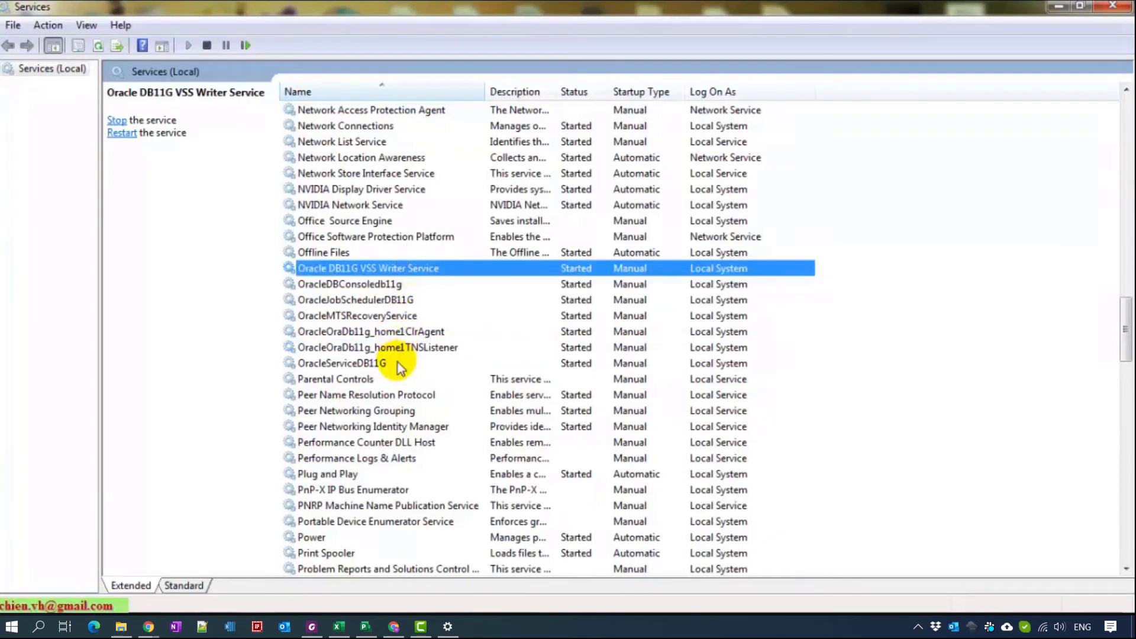
pyautogui.click(1059, 11)
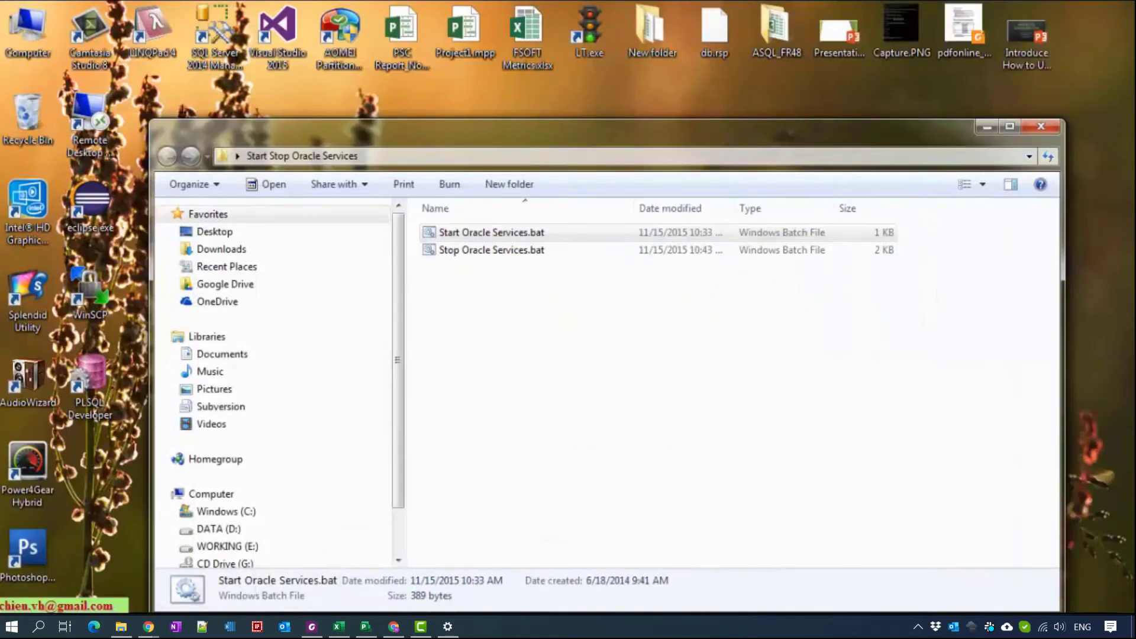
# - Open Stop Oracle Services.bat in Notepad++ to review it, then switch to the YouTube page
pyautogui.doubleClick(491, 249)
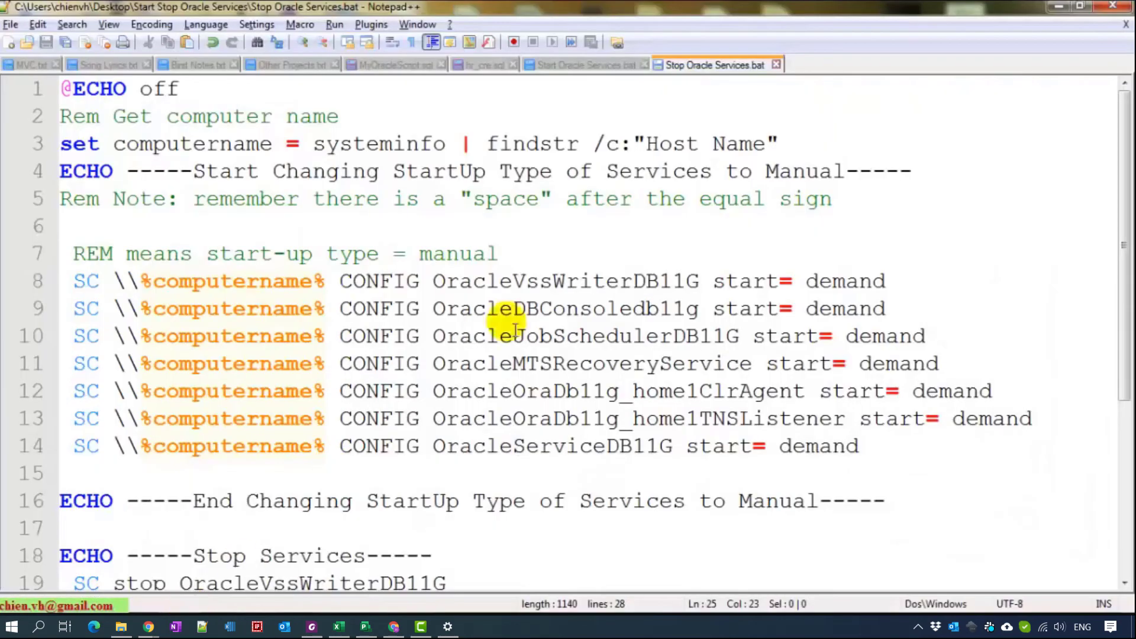
pyautogui.keyDown('ctrl'); pyautogui.scroll(-2, 885, 252); pyautogui.keyUp('ctrl')
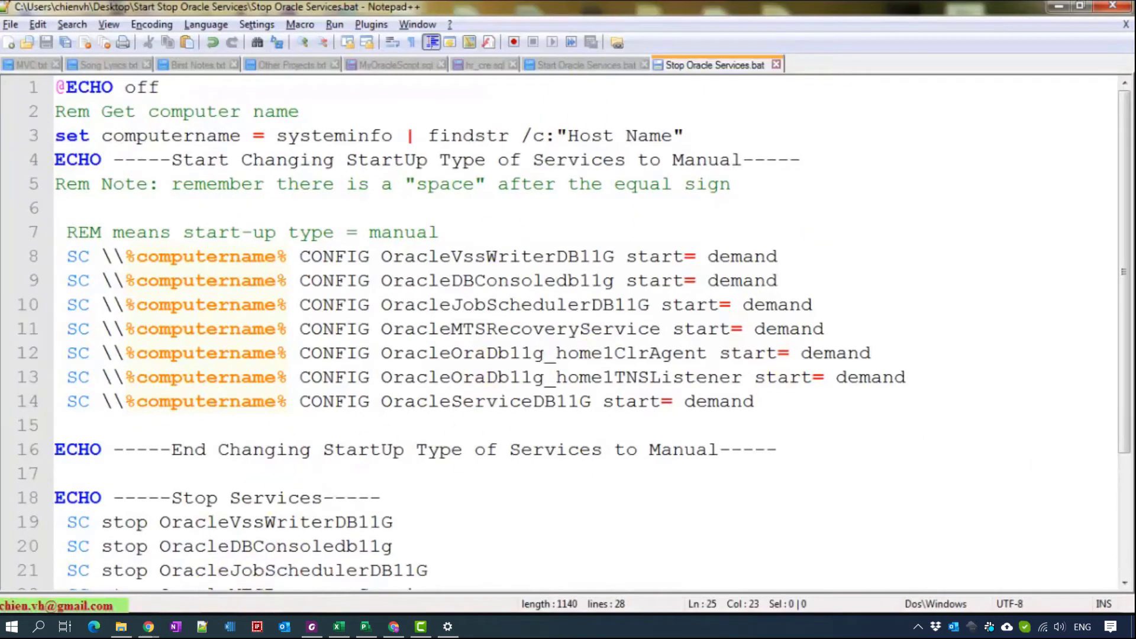
pyautogui.hotkey('alt', 'Tab')
# - Replace the old video description with the pasted Oracle start-services script
pyautogui.scroll(7, 500, 331)
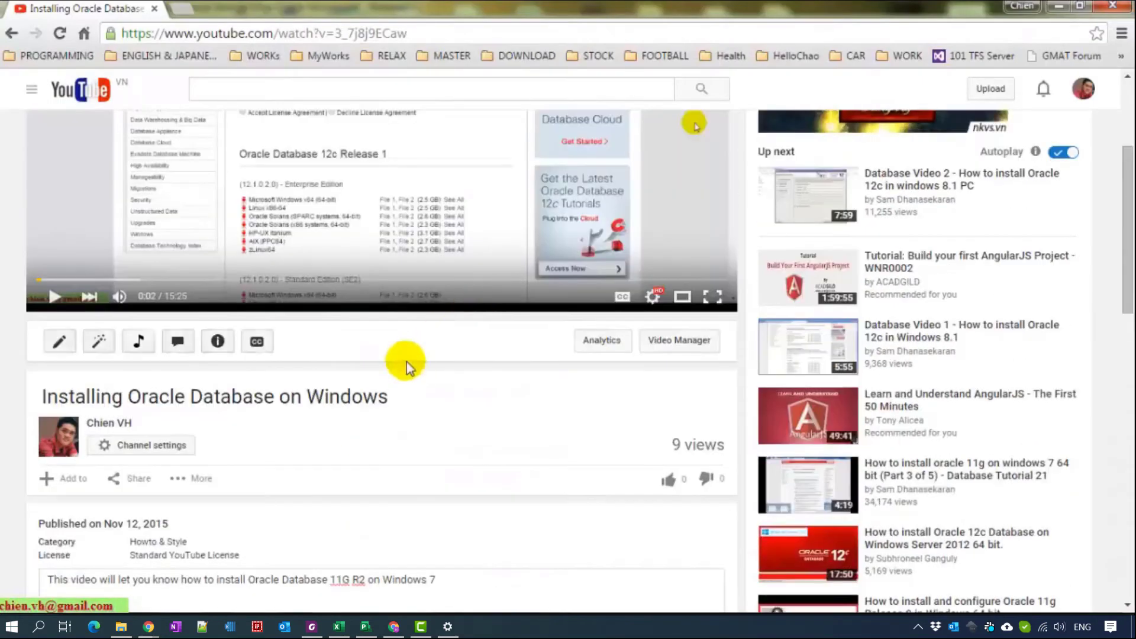
pyautogui.scroll(-4, 405, 363)
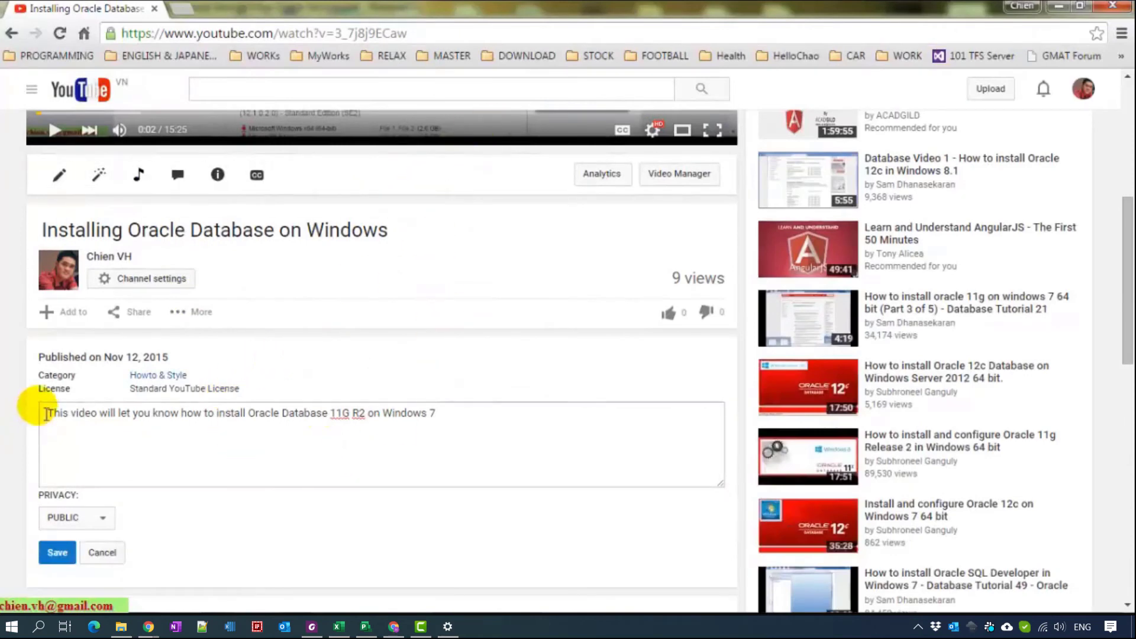
pyautogui.click(459, 426)
pyautogui.hotkey('ctrl', 'a')
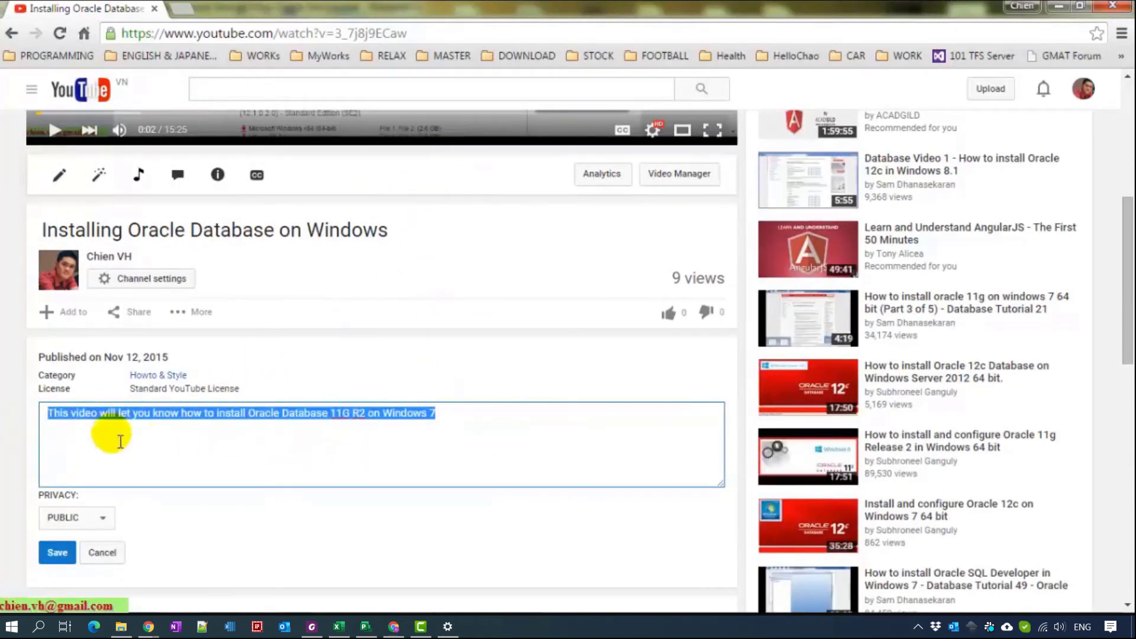
pyautogui.press('Delete')
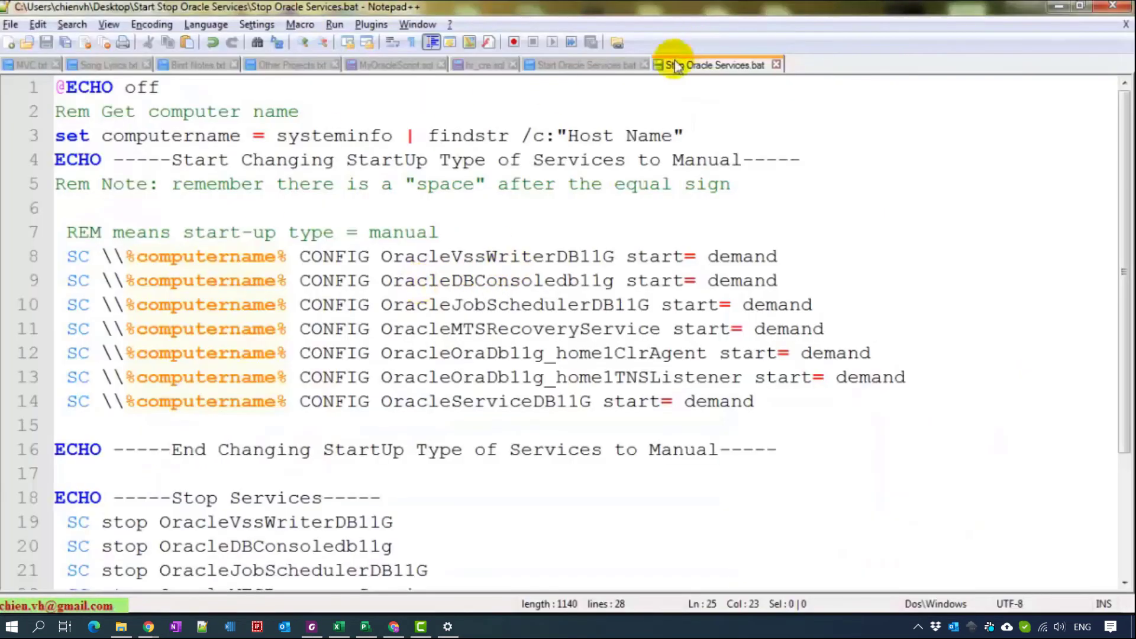
pyautogui.click(585, 69)
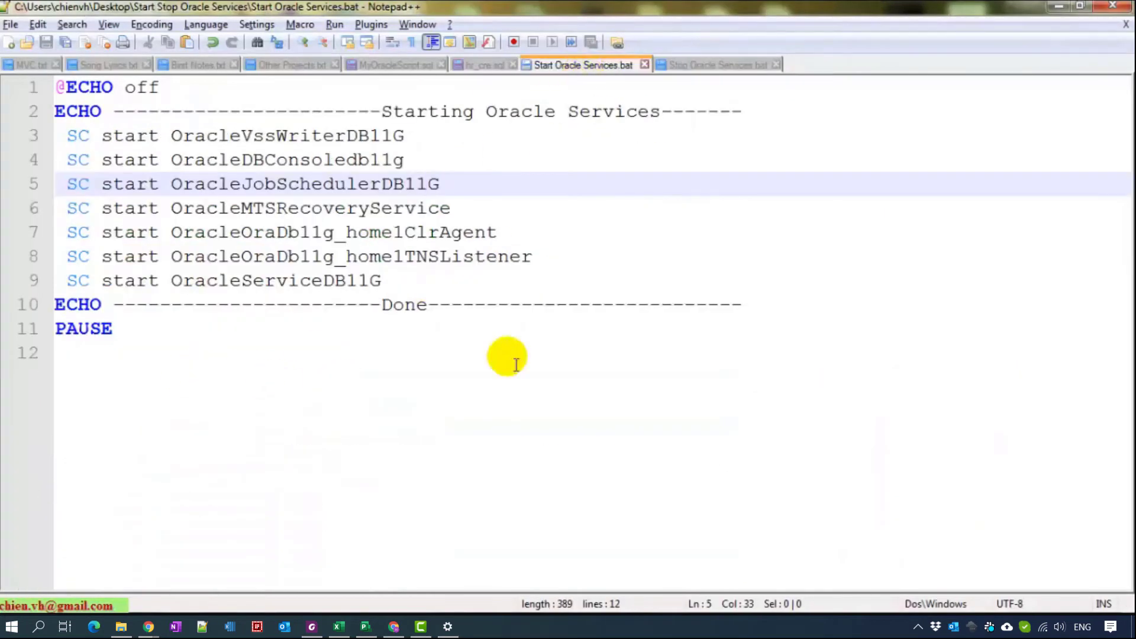
pyautogui.moveTo(190, 355); pyautogui.dragTo(55, 88)
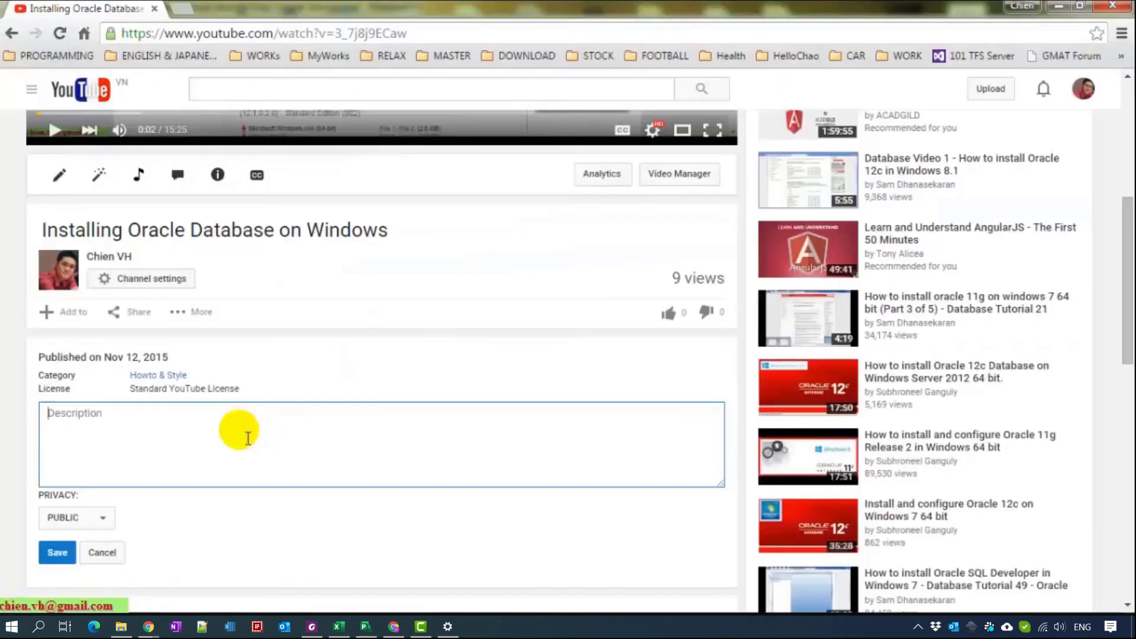
pyautogui.write('@ECHO off ECHO -----------------------Starting Oracle Services-------  SC start OracleVssWriterDB11G  SC start OracleDBConsoledb11g  SC start OracleJobSchedulerDB11G  SC start OracleMTSRecoveryService  SC start OracleOraDb11g_home1ClrAgent  SC start OracleOraDb11g_home1TNSListener  SC start OracleServiceDB11G ECHO -----------------------Done--------------------------- PAUSE')
# - Add blank lines above the script and enlarge the description box to show it all
pyautogui.scroll(3, 367, 452)
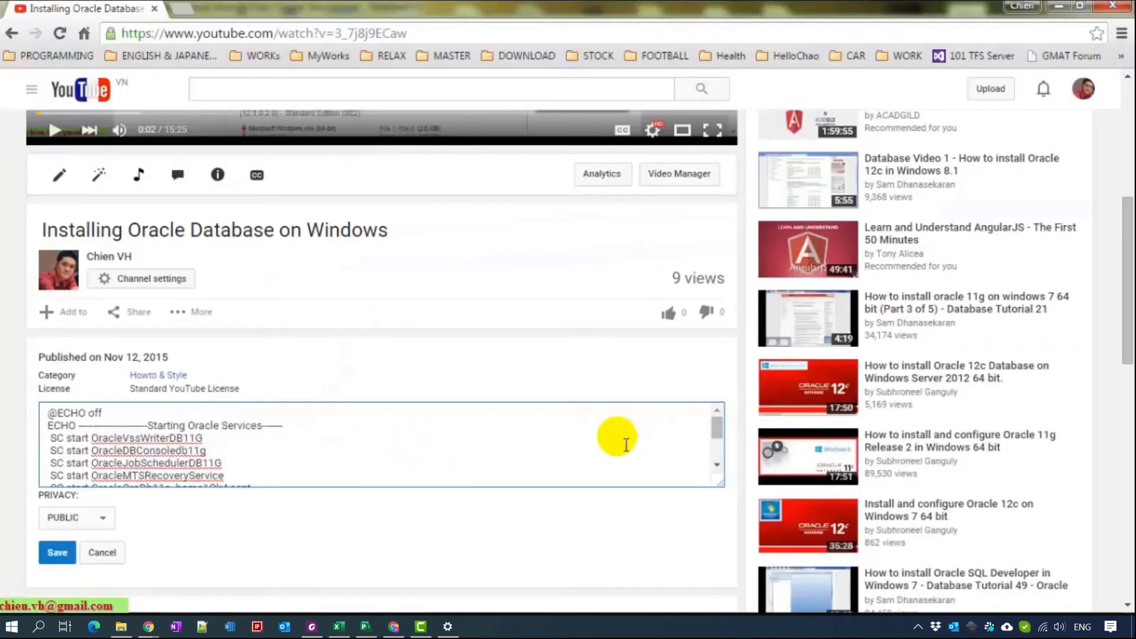
pyautogui.press('Return')
pyautogui.press('Return')
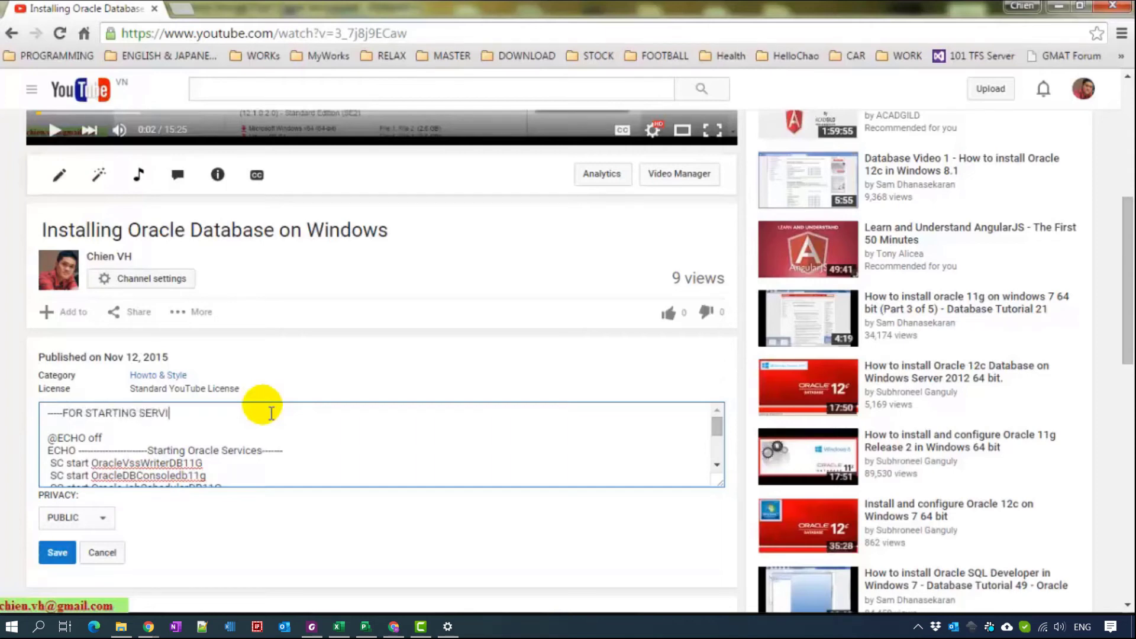
pyautogui.scroll(-5, 261, 402)
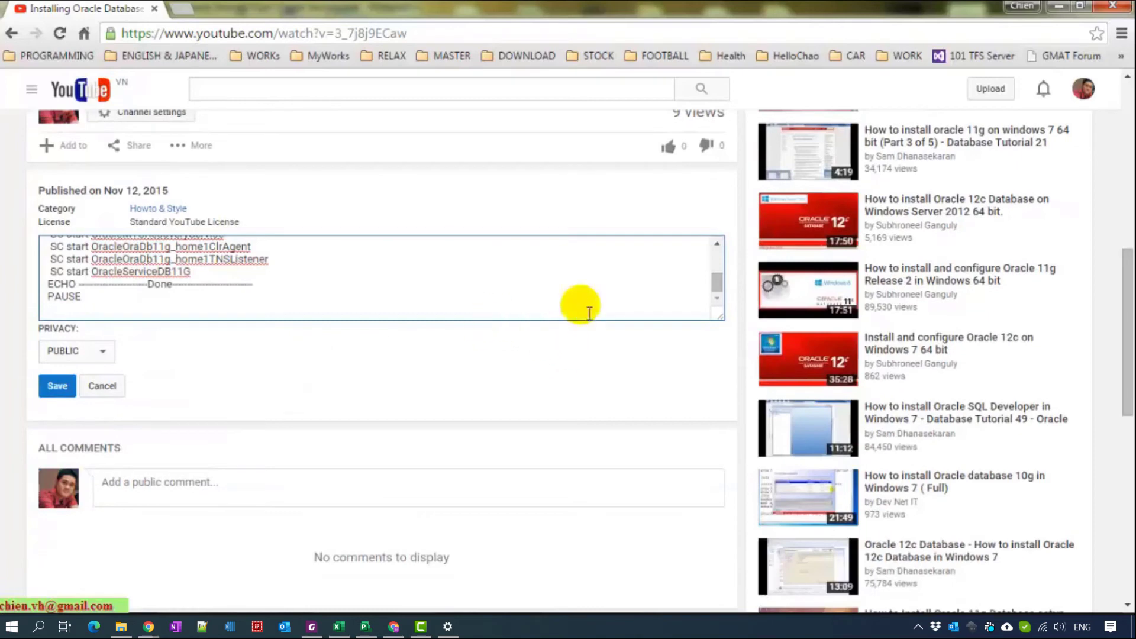
pyautogui.moveTo(718, 311); pyautogui.dragTo(736, 540)
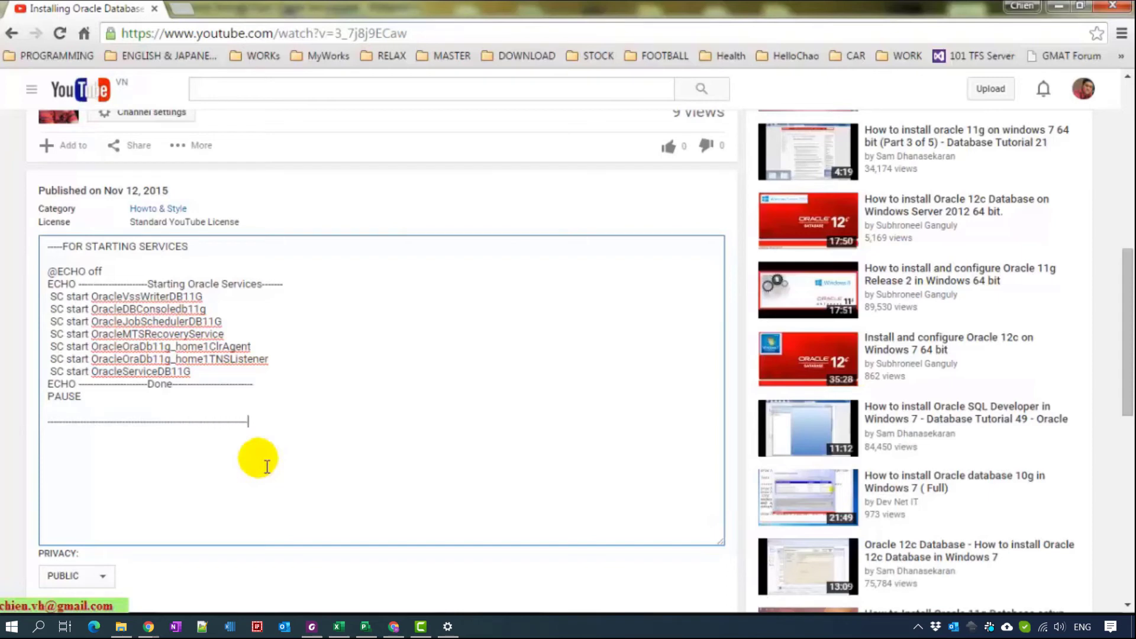
# - Copy the FOR STARTING SERVICES heading below the separator and change it to FOR STOPPING SERVICES
pyautogui.tripleClick(207, 249)
pyautogui.hotkey('ctrl', 'c')
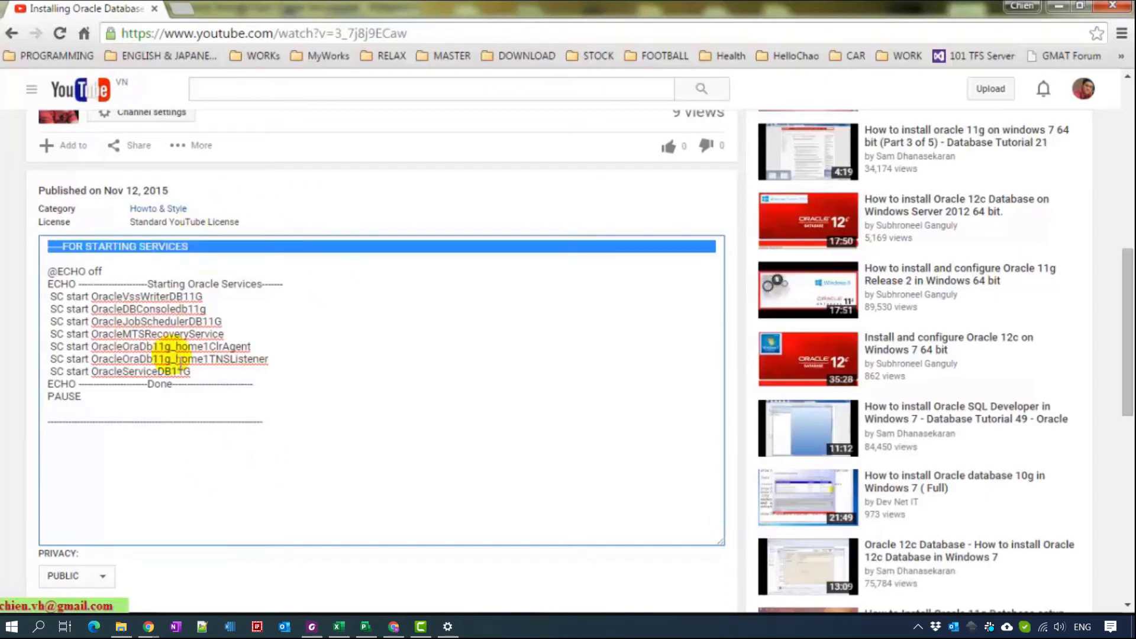
pyautogui.click(144, 472)
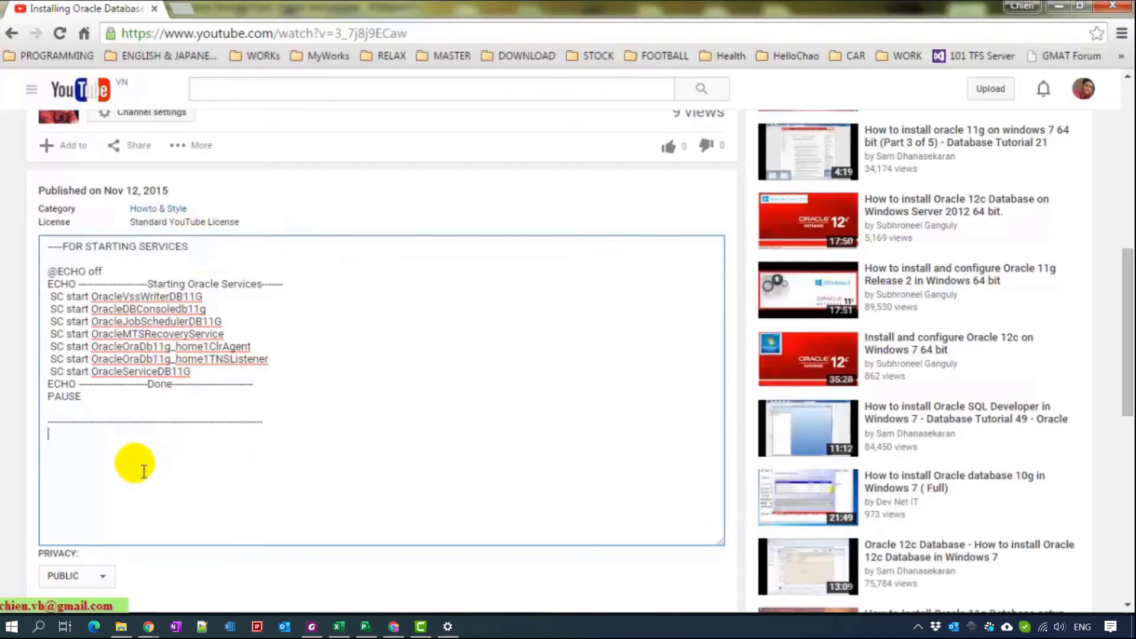
pyautogui.hotkey('ctrl', 'v')
pyautogui.doubleClick(113, 434)
pyautogui.write('ST')
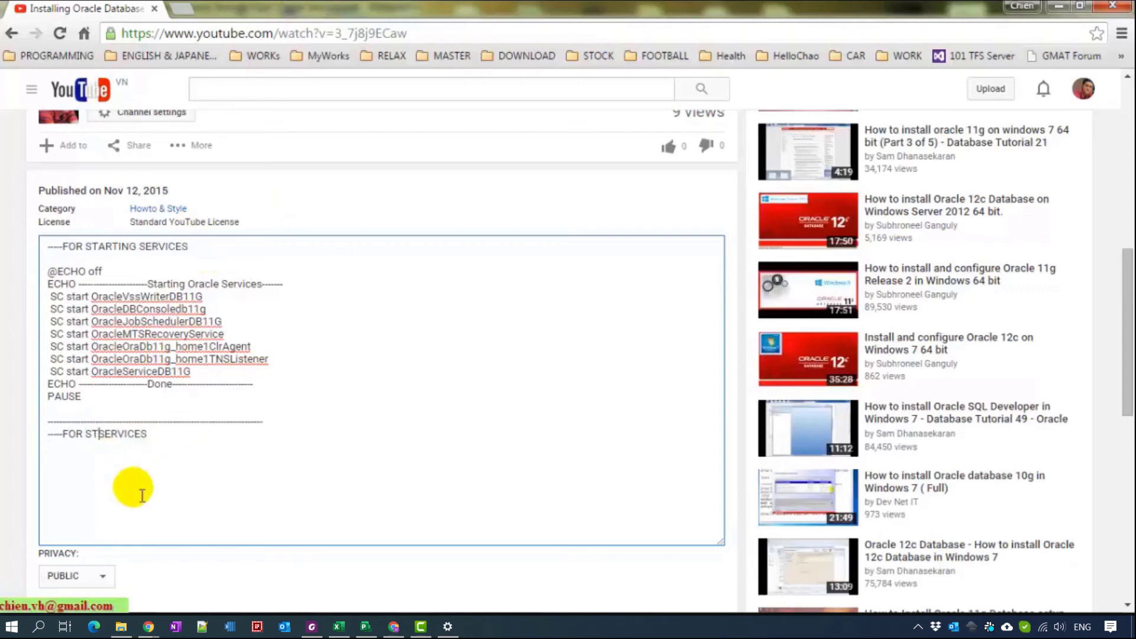
pyautogui.write('OPPING')
pyautogui.press('End')
pyautogui.press('Return')
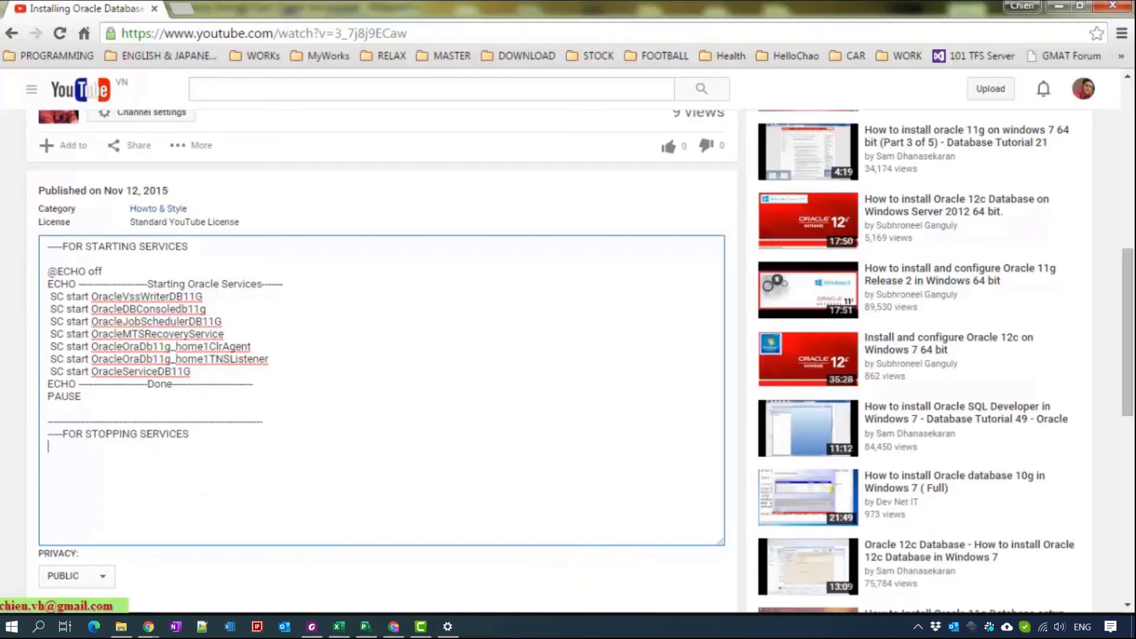
# - Copy the whole Stop Oracle Services.bat script and paste it under the FOR STOPPING SERVICES heading
pyautogui.click(202, 626)
pyautogui.click(671, 65)
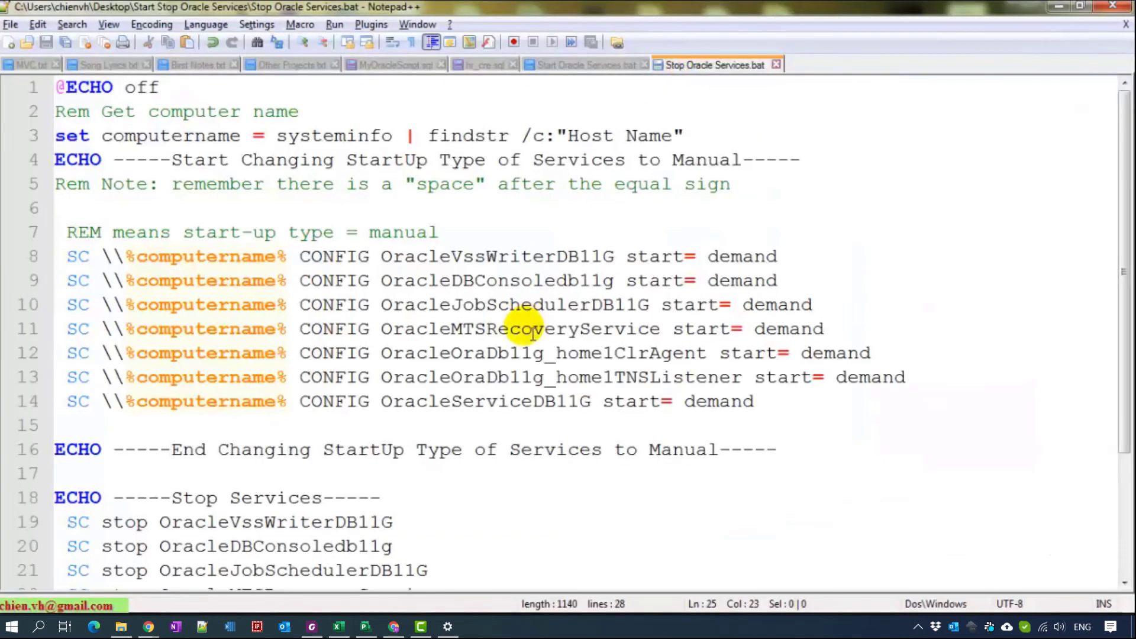
pyautogui.click(532, 327)
pyautogui.hotkey('ctrl', 'a')
pyautogui.hotkey('ctrl', 'c')
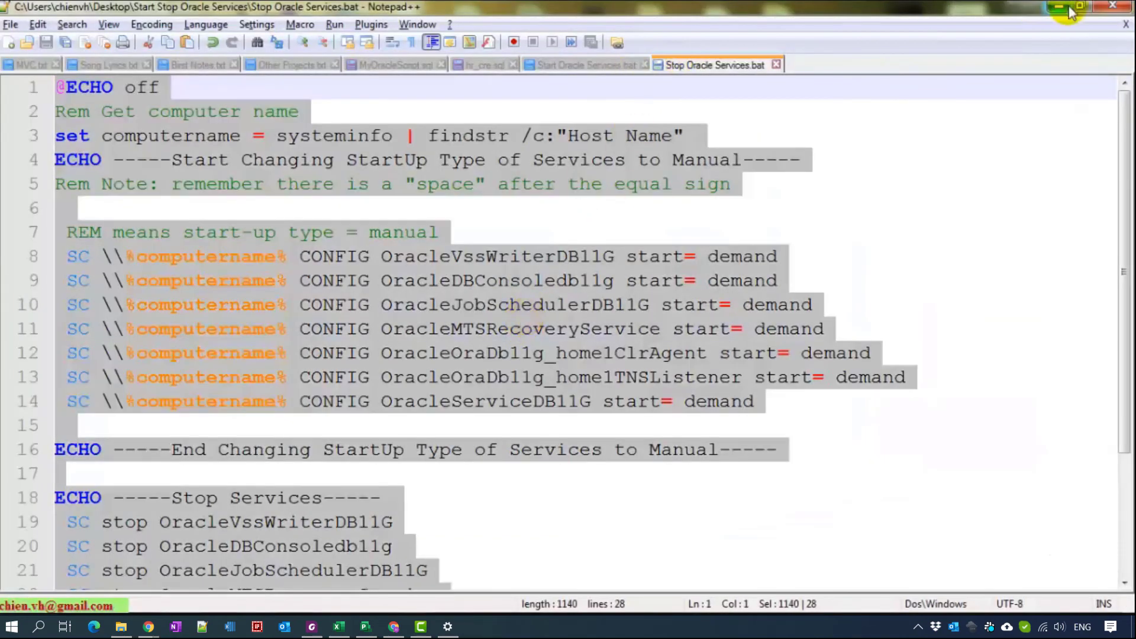
pyautogui.click(1056, 7)
pyautogui.click(134, 489)
pyautogui.hotkey('ctrl', 'v')
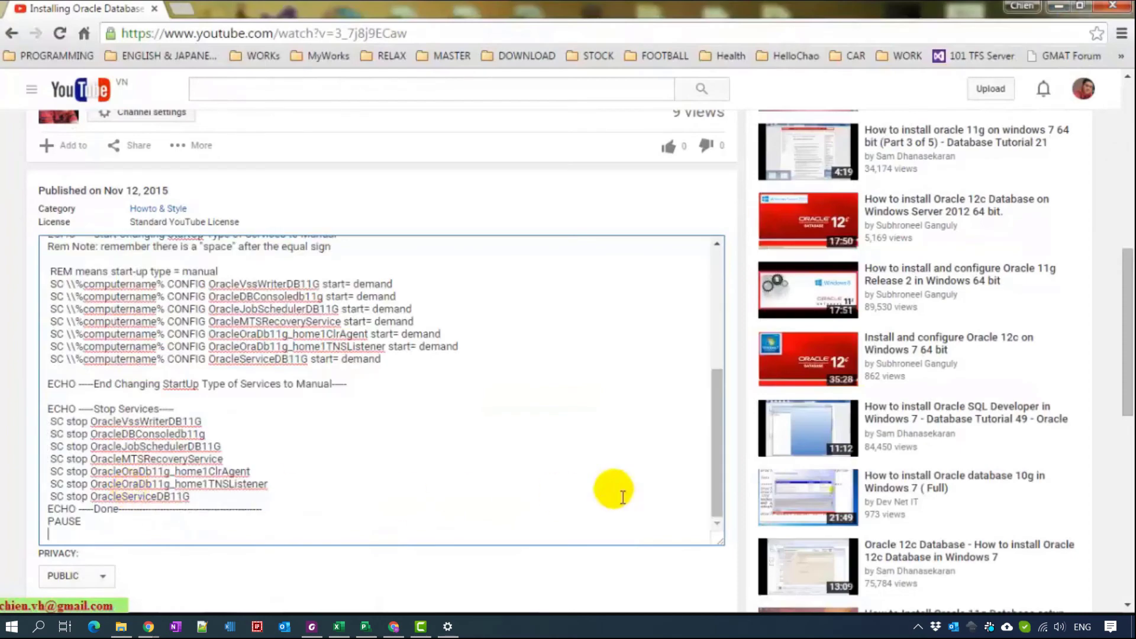
pyautogui.scroll(3, 720, 548)
pyautogui.scroll(8, 600, 444)
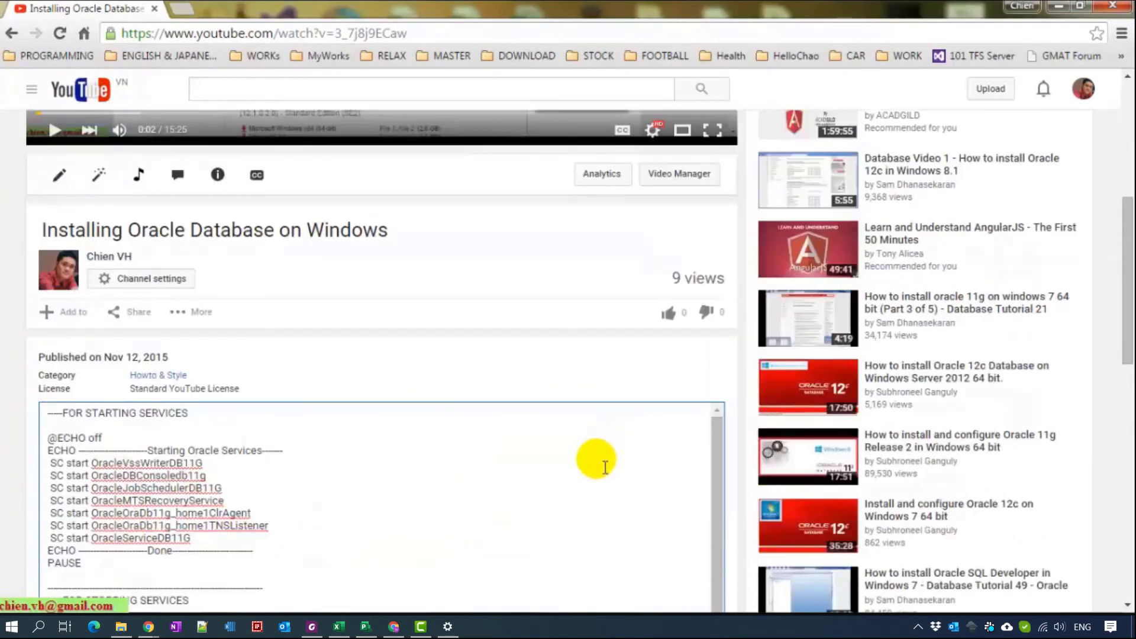
pyautogui.moveTo(1127, 198); pyautogui.dragTo(1126, 281)
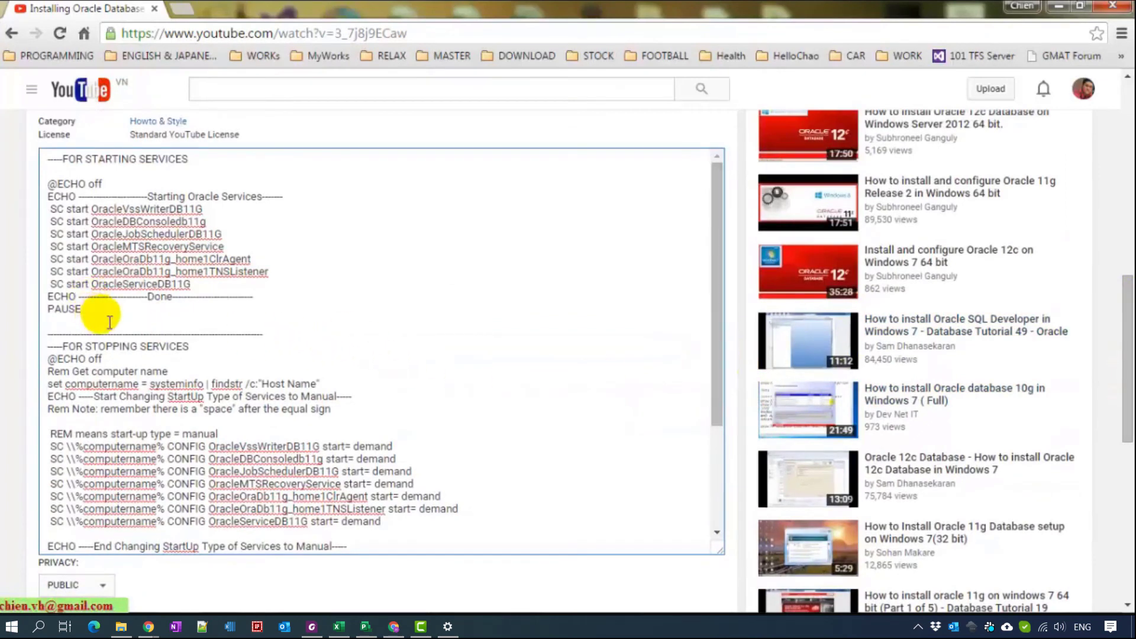
pyautogui.moveTo(89, 309); pyautogui.dragTo(14, 184)
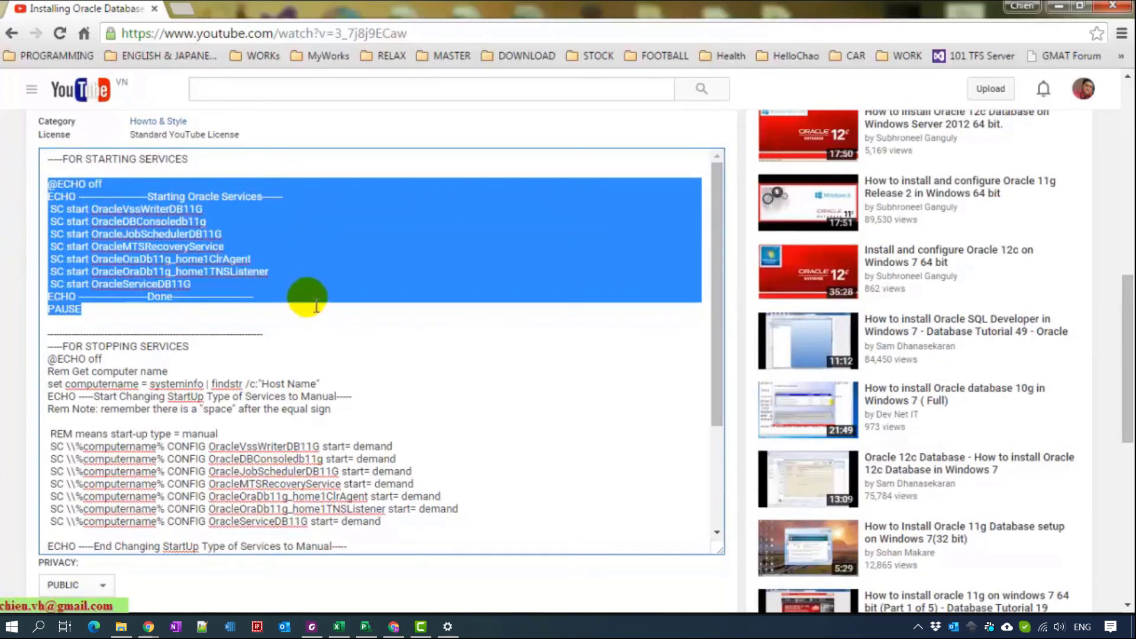
pyautogui.press('super+r')
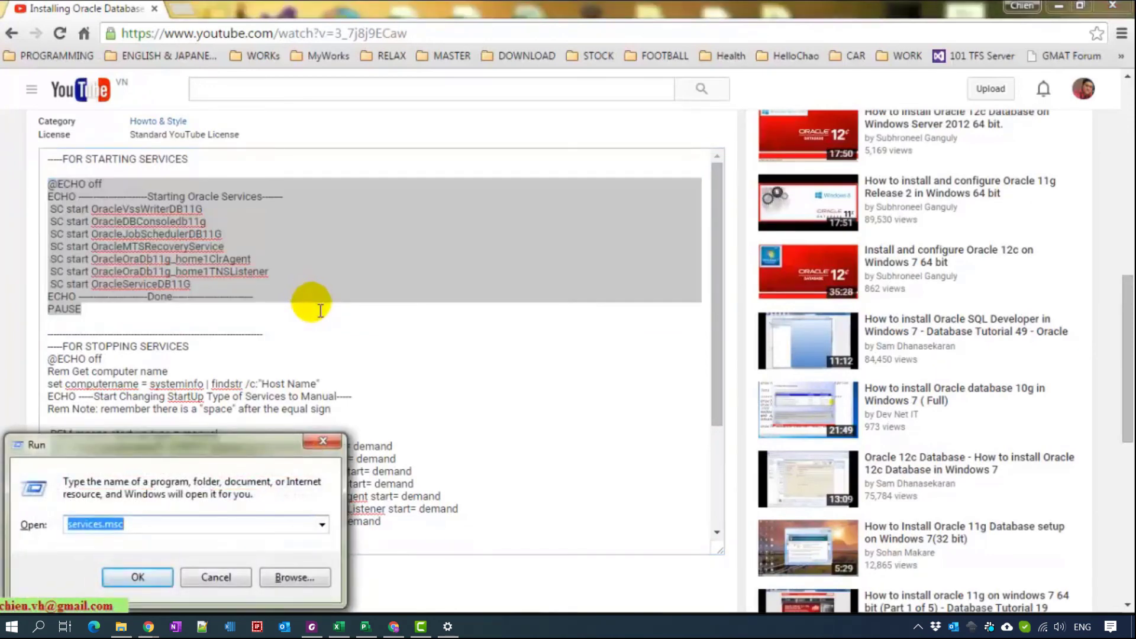
pyautogui.press('Return')
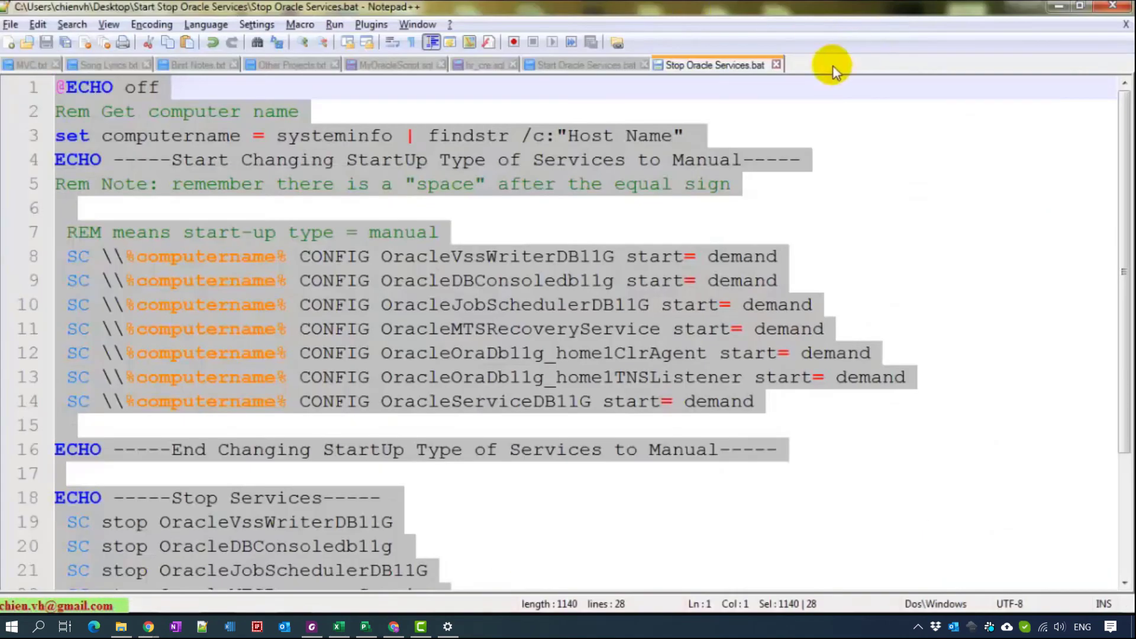
# - Paste the start script into a new Notepad++ file and save it as batch file STARTTEST.BAT
pyautogui.doubleClick(832, 65)
pyautogui.write('@ECHO off ECHO -----------------------Starting Oracle Services-------  SC start OracleVssWriterDB11G  SC start OracleDBConsoledb11g  SC start OracleJobSchedulerDB11G  SC start OracleMTSRecoveryService  SC start OracleOraDb11g_home1ClrAgent  SC start OracleOraDb11g_home1TNSListener  SC start OracleServiceDB11G ECHO -----------------------Done--------------------------- PAUSE')
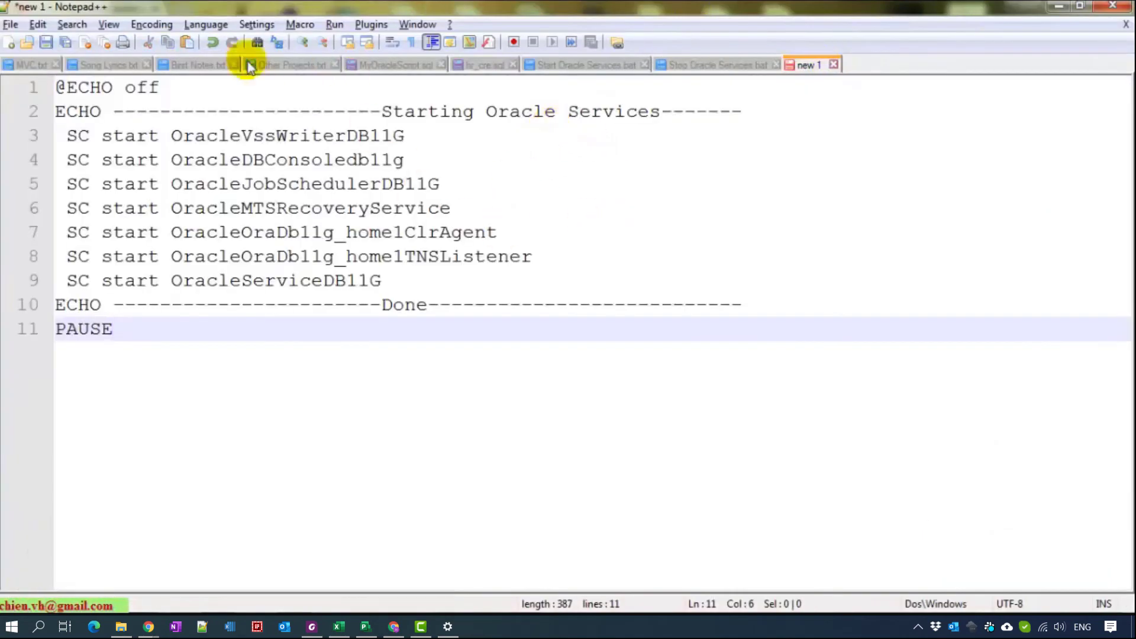
pyautogui.click(46, 42)
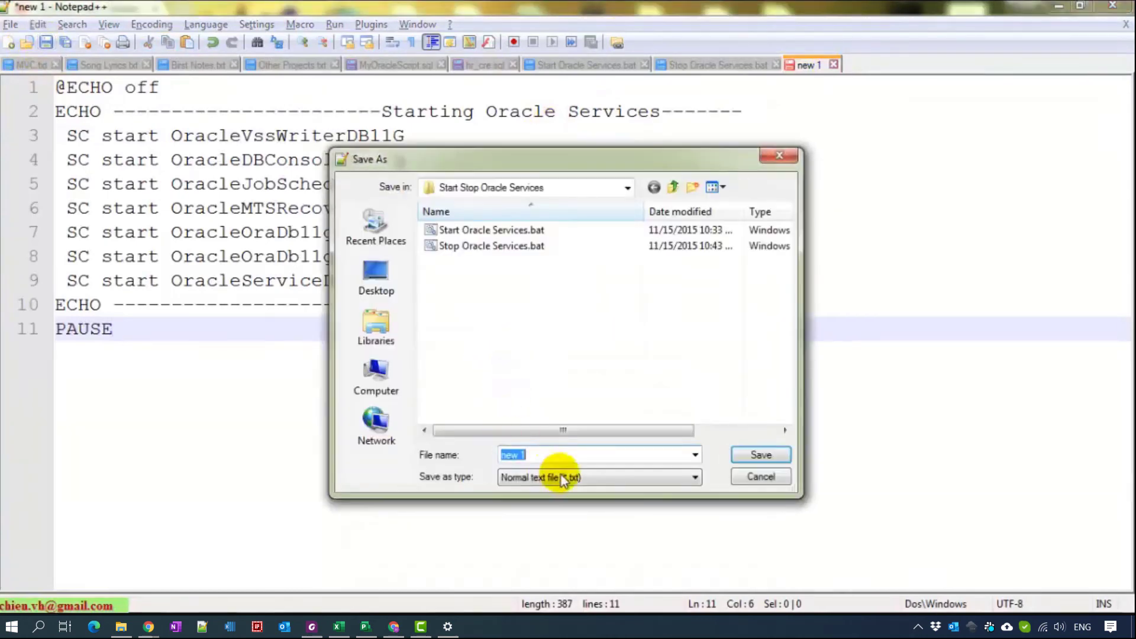
pyautogui.write('TES')
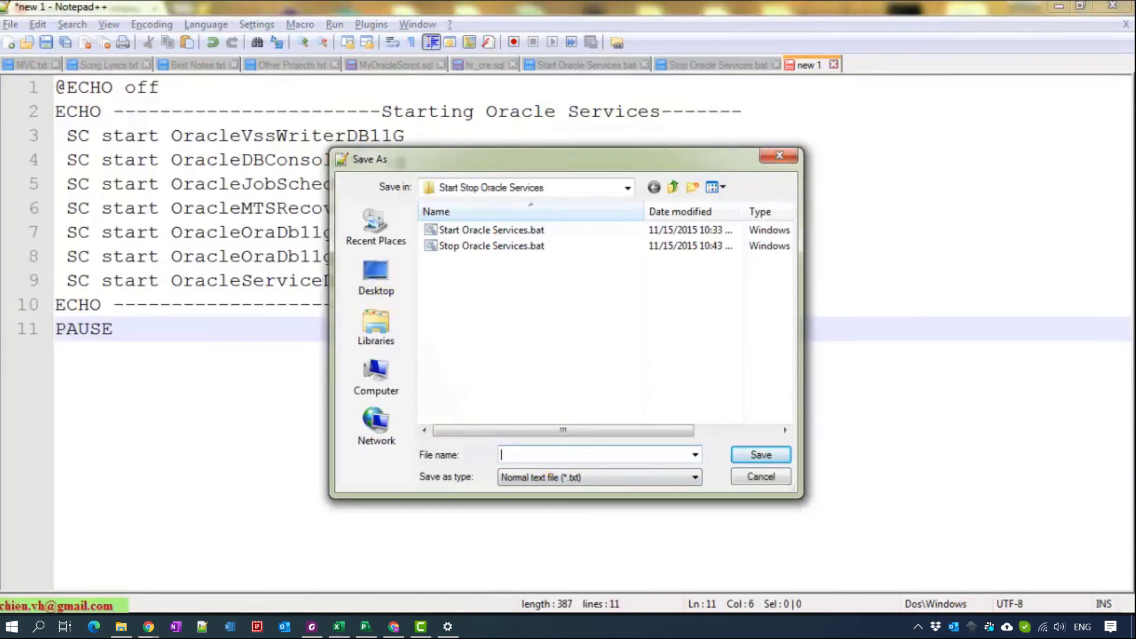
pyautogui.write('STARTTEST.BAT')
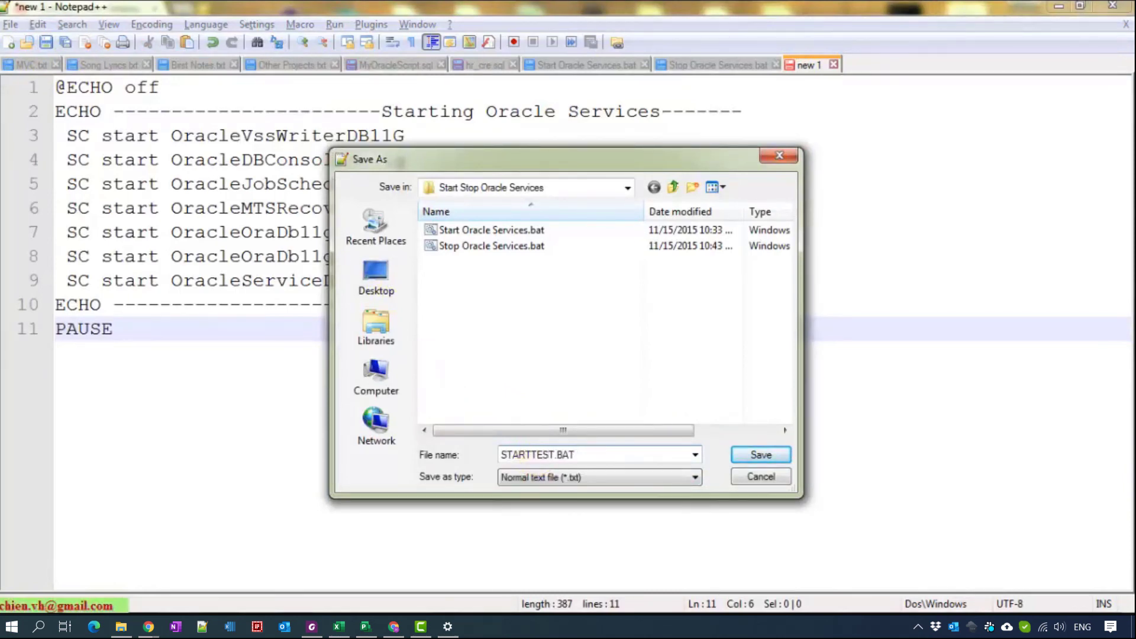
pyautogui.click(675, 479)
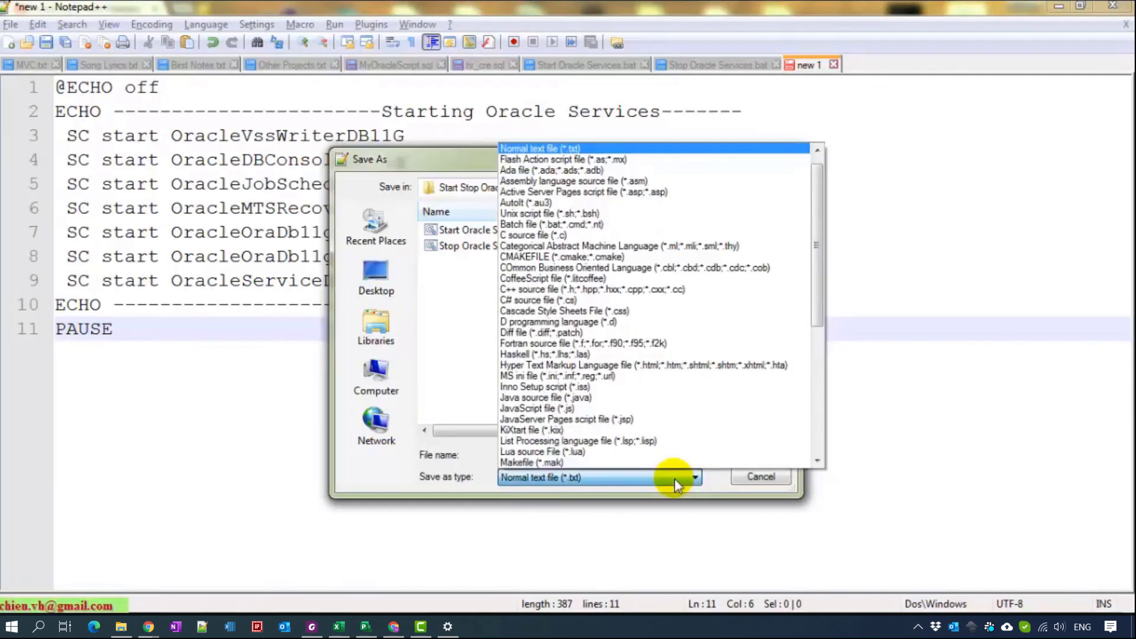
pyautogui.click(674, 478)
pyautogui.click(763, 453)
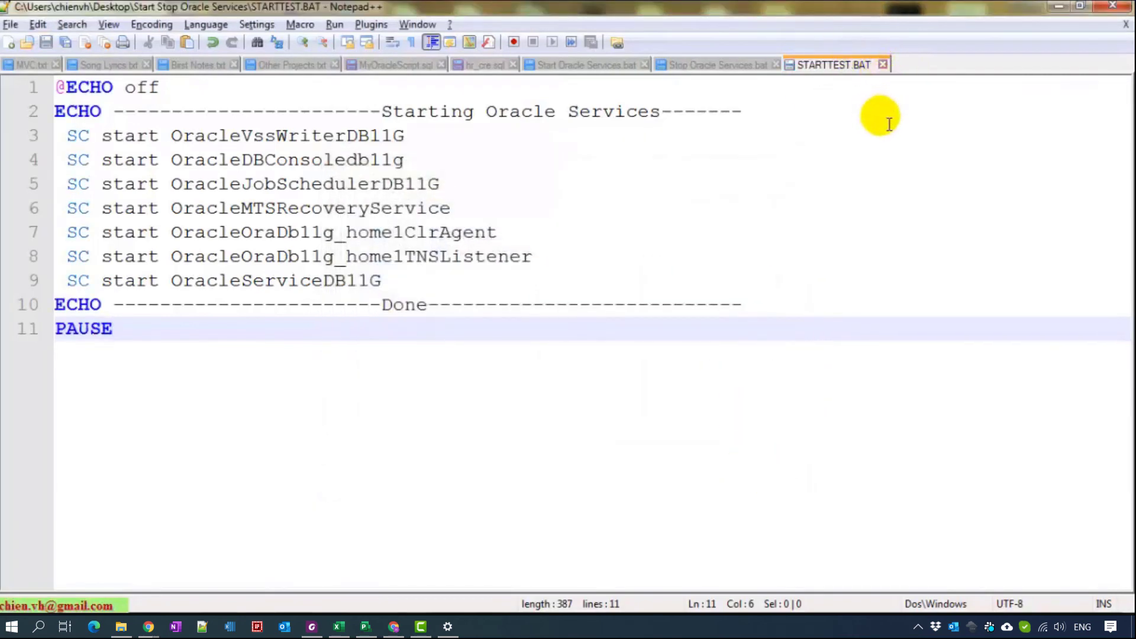
# - Run STARTTEST.BAT from the Start Stop Oracle Services folder as administrator
pyautogui.click(1060, 5)
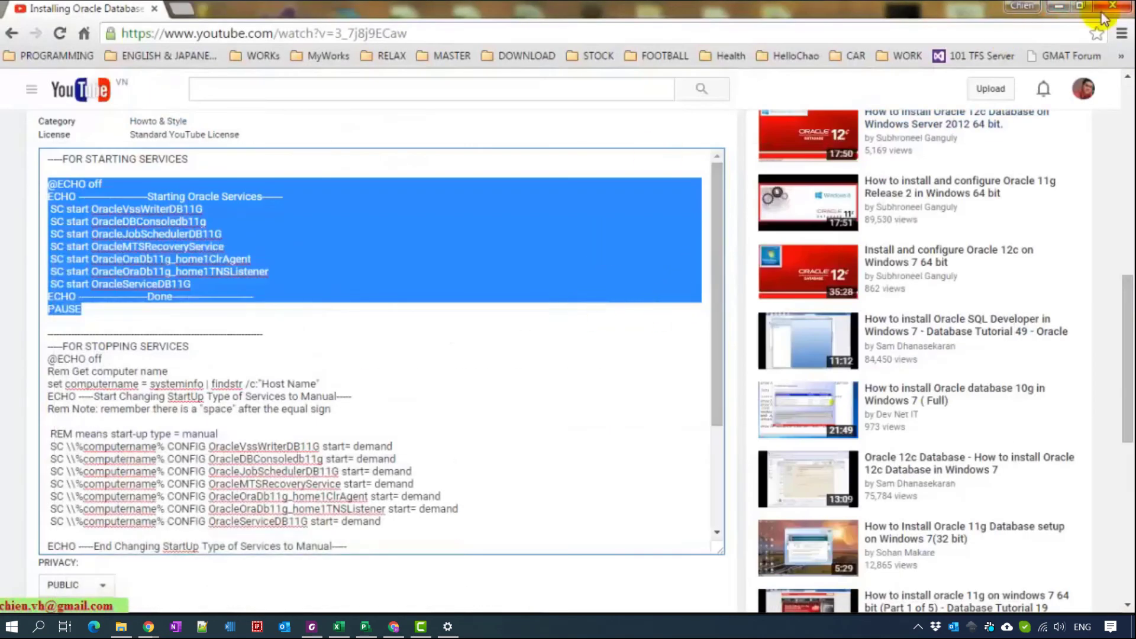
pyautogui.click(1064, 8)
pyautogui.click(474, 251)
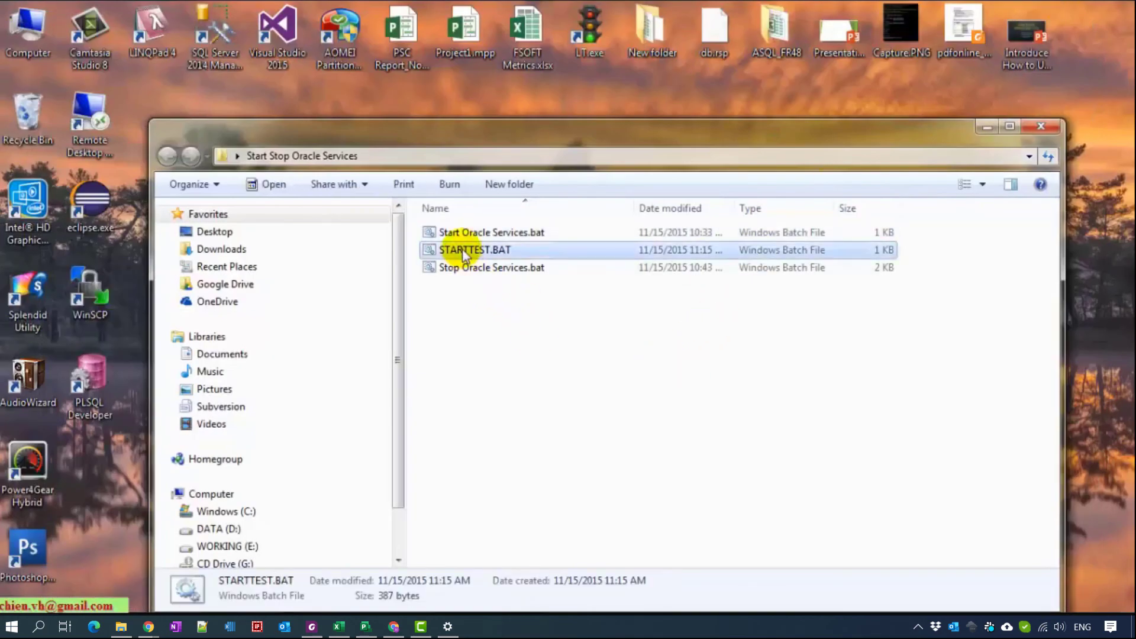
pyautogui.rightClick(485, 253)
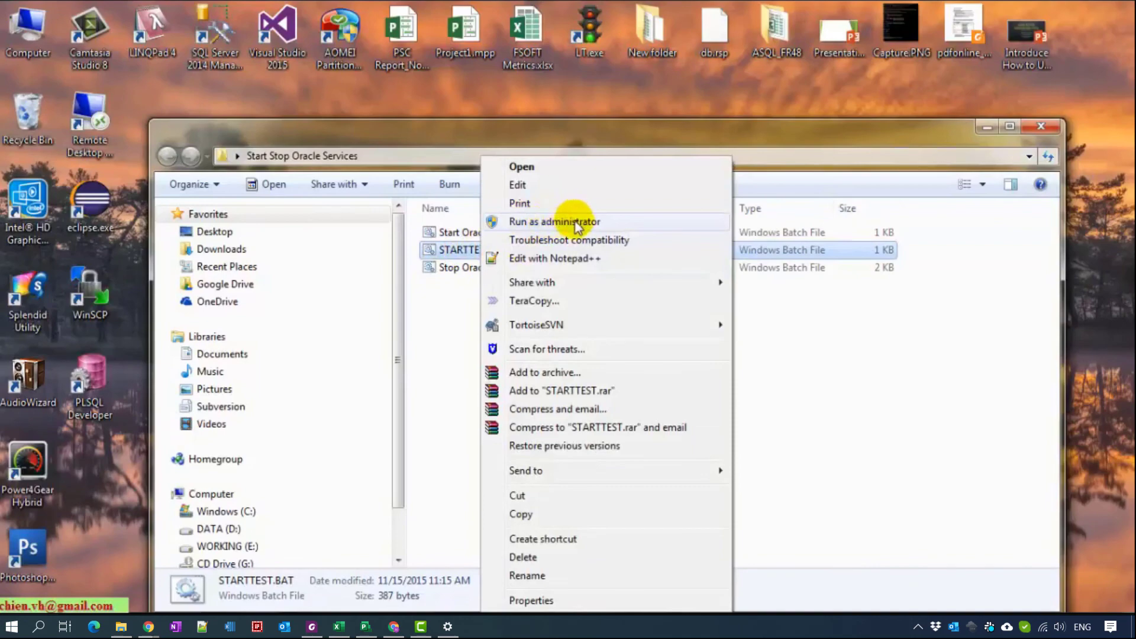
pyautogui.click(914, 421)
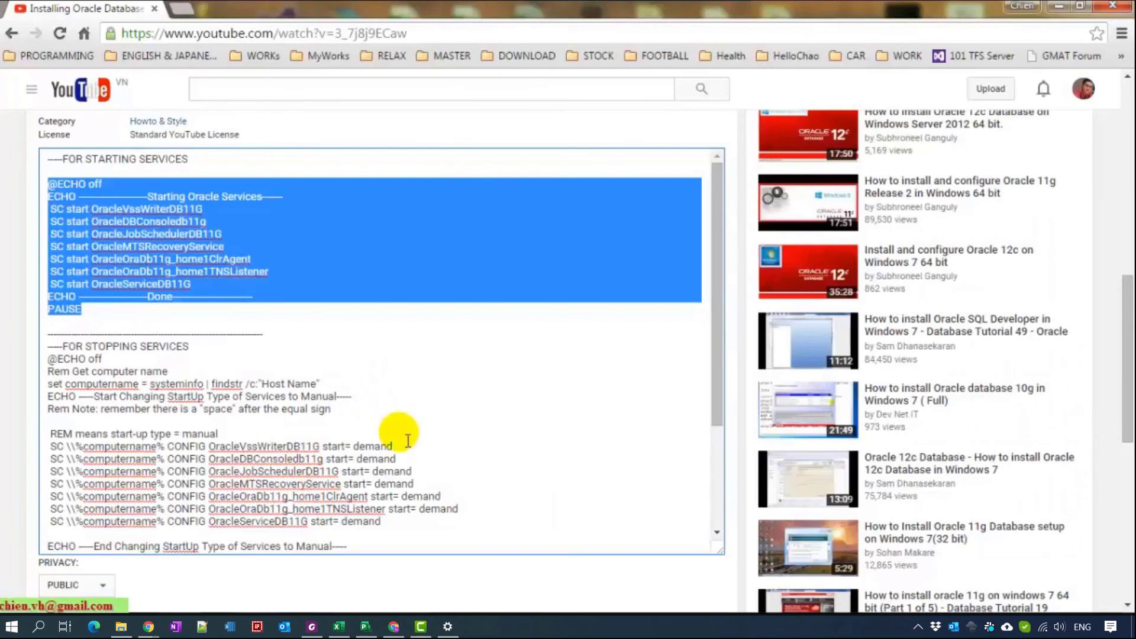
pyautogui.scroll(5, 395, 437)
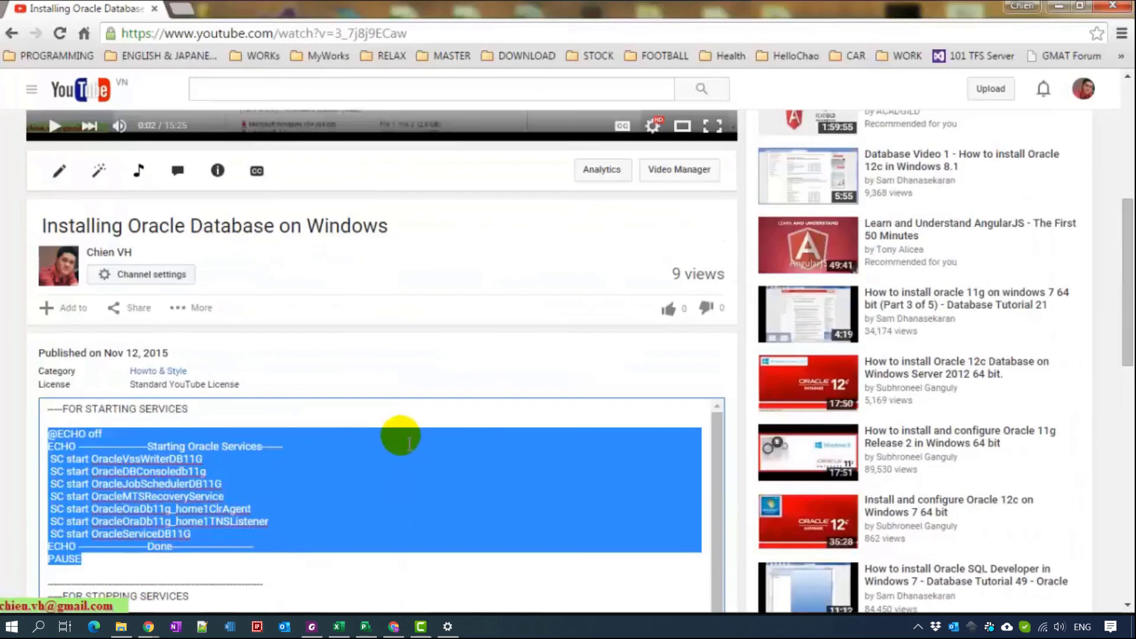
pyautogui.scroll(-3, 399, 438)
# - Minimize the browser to get back to the desktop and the Services console
pyautogui.click(1059, 6)
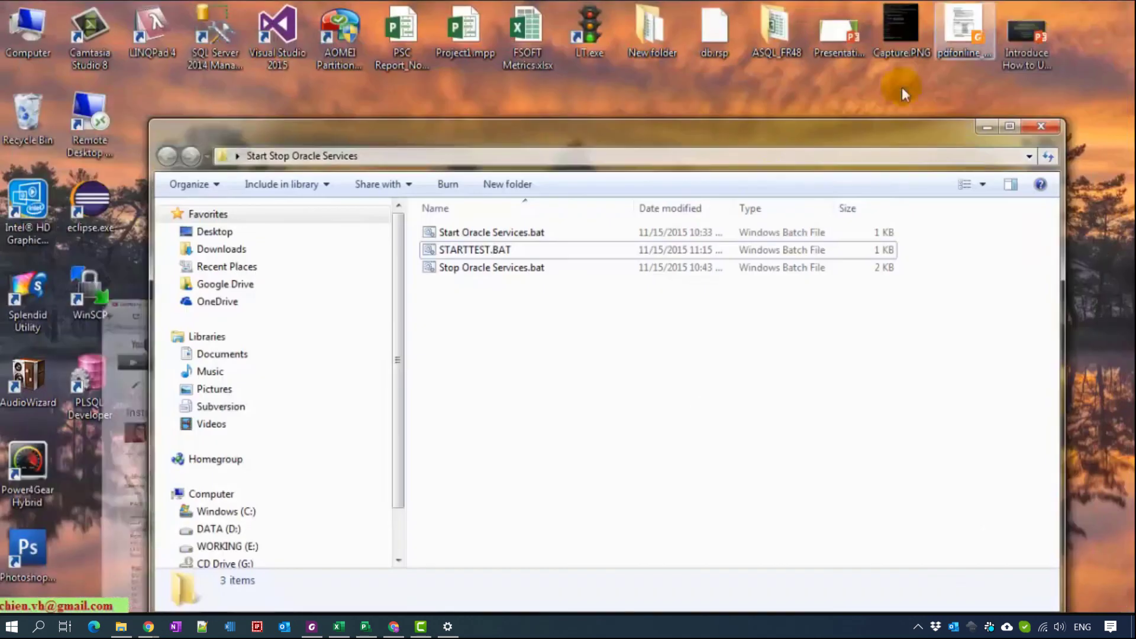